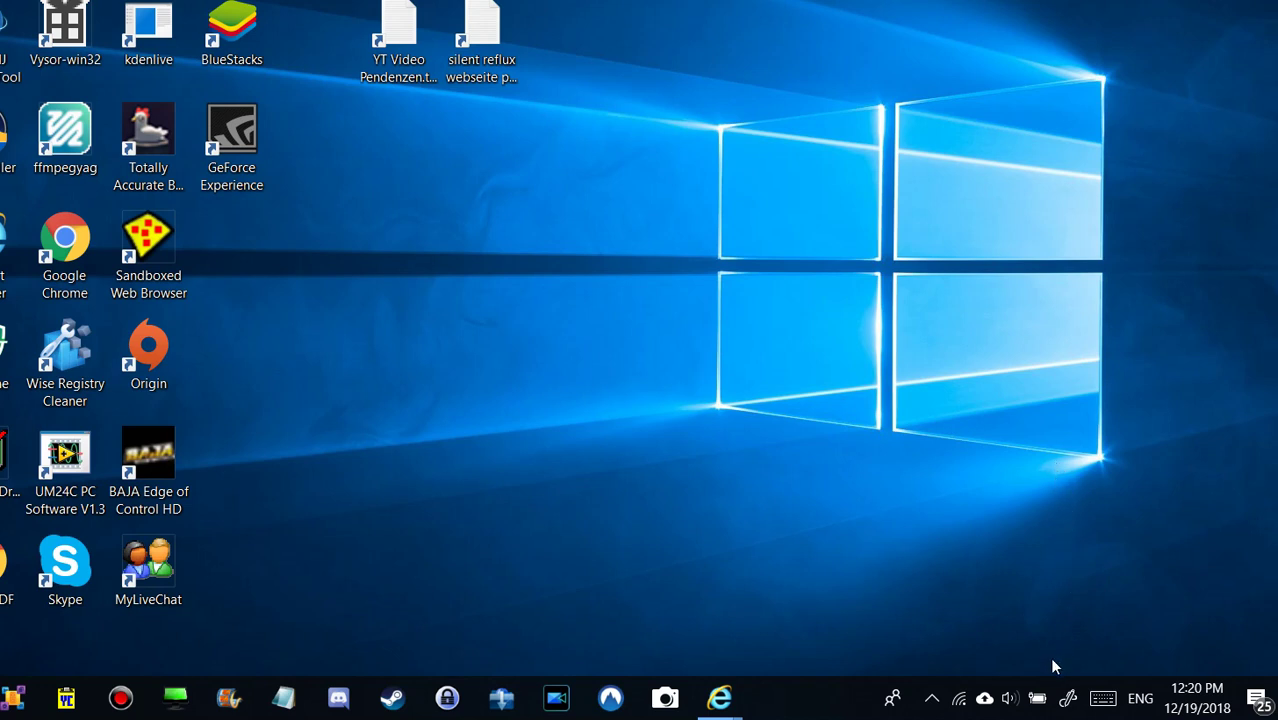
Step: Open the network adapter list from the Wi-Fi page of the Network & Internet settings
{"action": "right_click", "coordinate": [958, 706]}
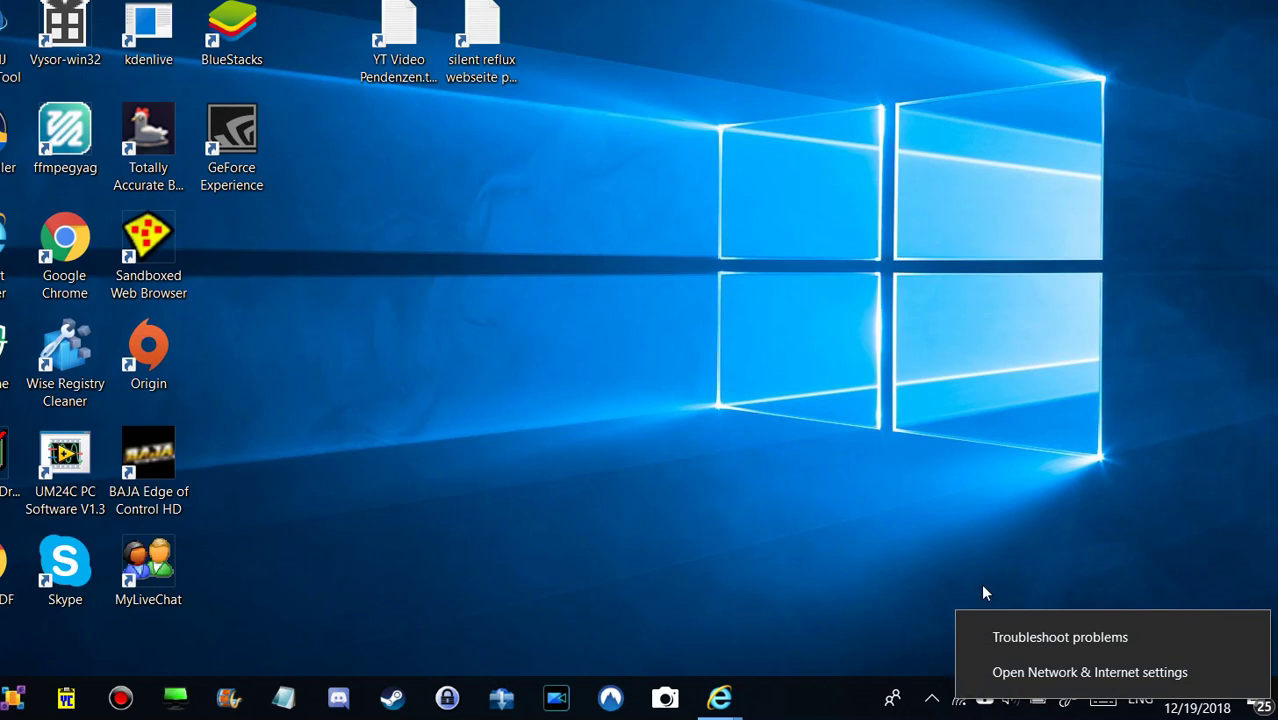
{"action": "right_click", "coordinate": [958, 706]}
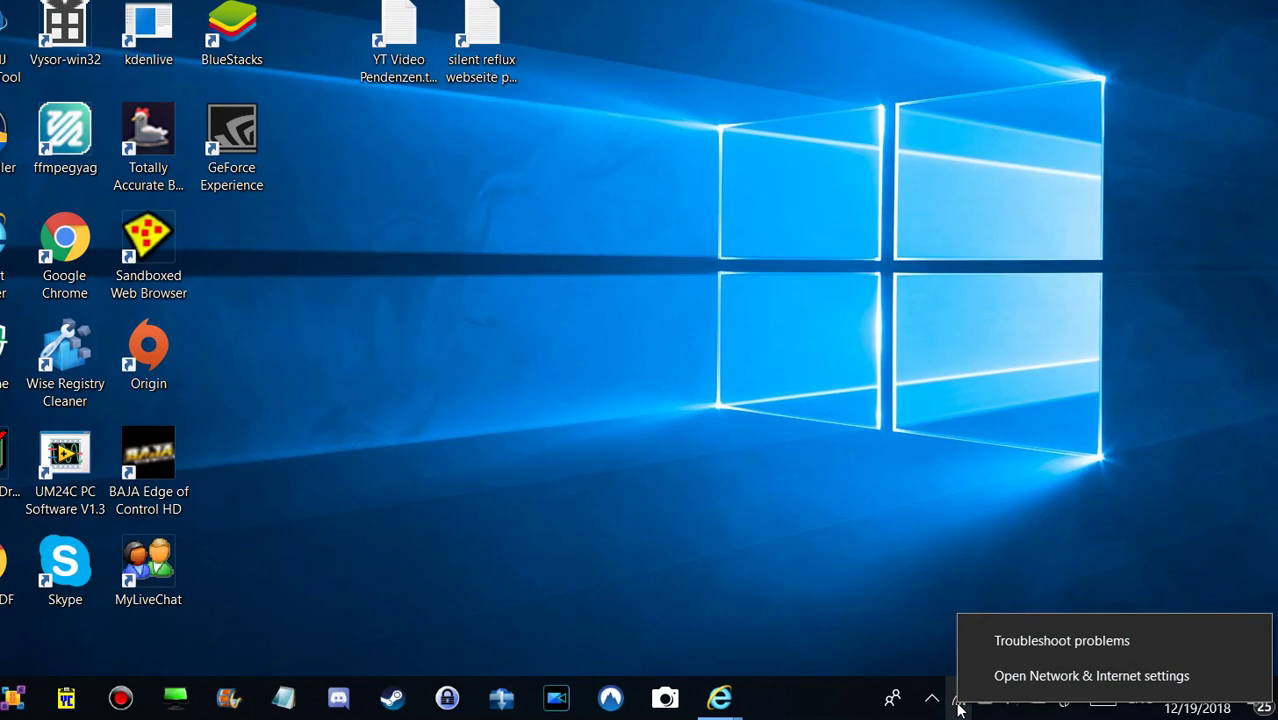
{"action": "left_click", "coordinate": [1033, 679]}
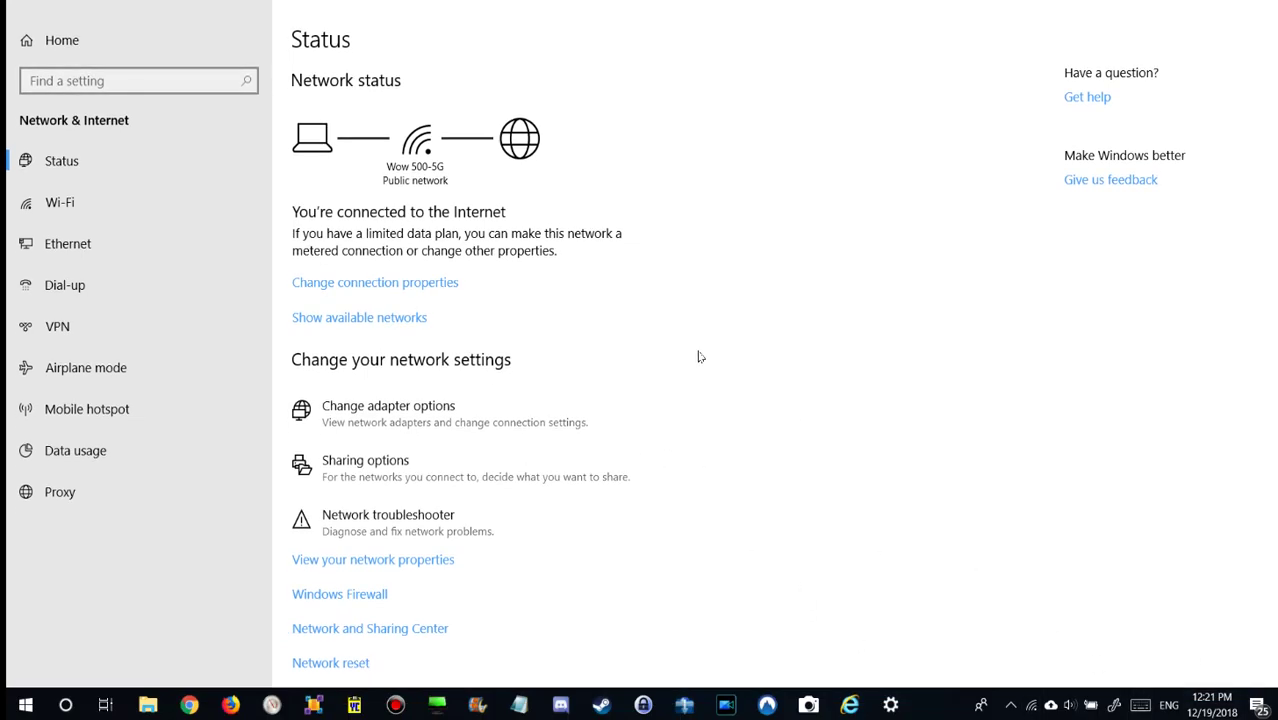
{"action": "left_click", "coordinate": [59, 205]}
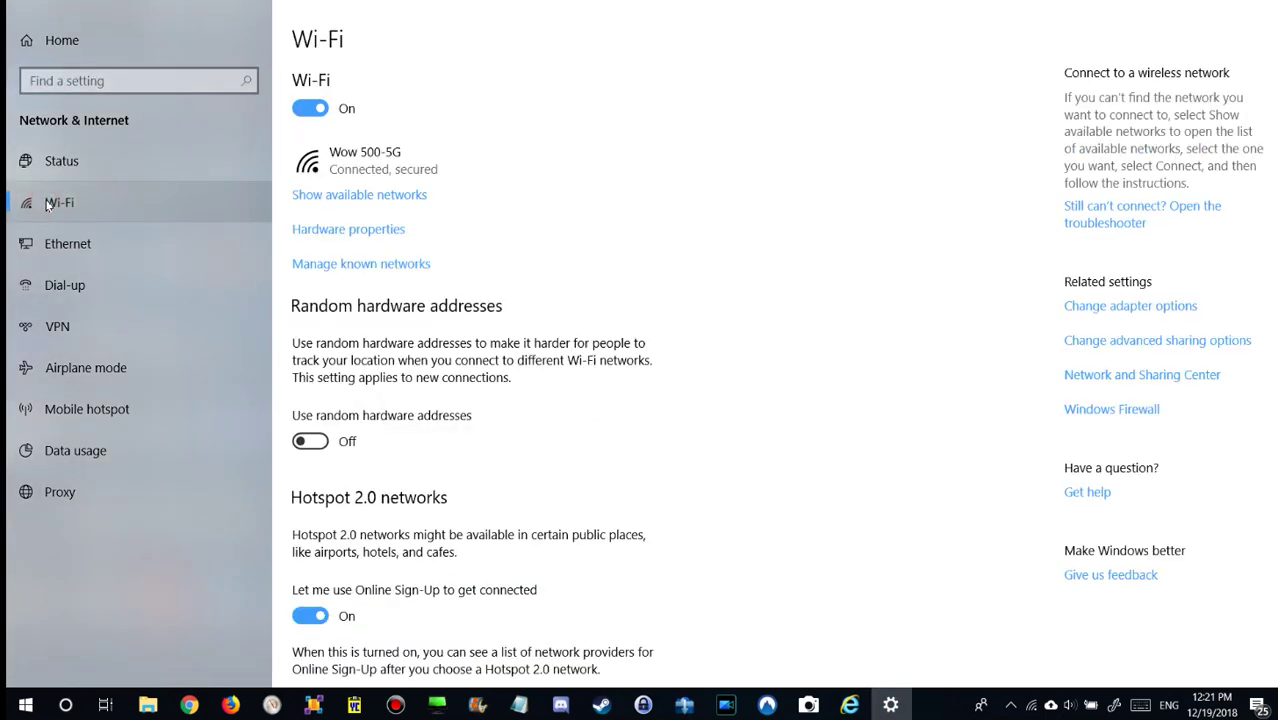
{"action": "left_click", "coordinate": [1098, 310]}
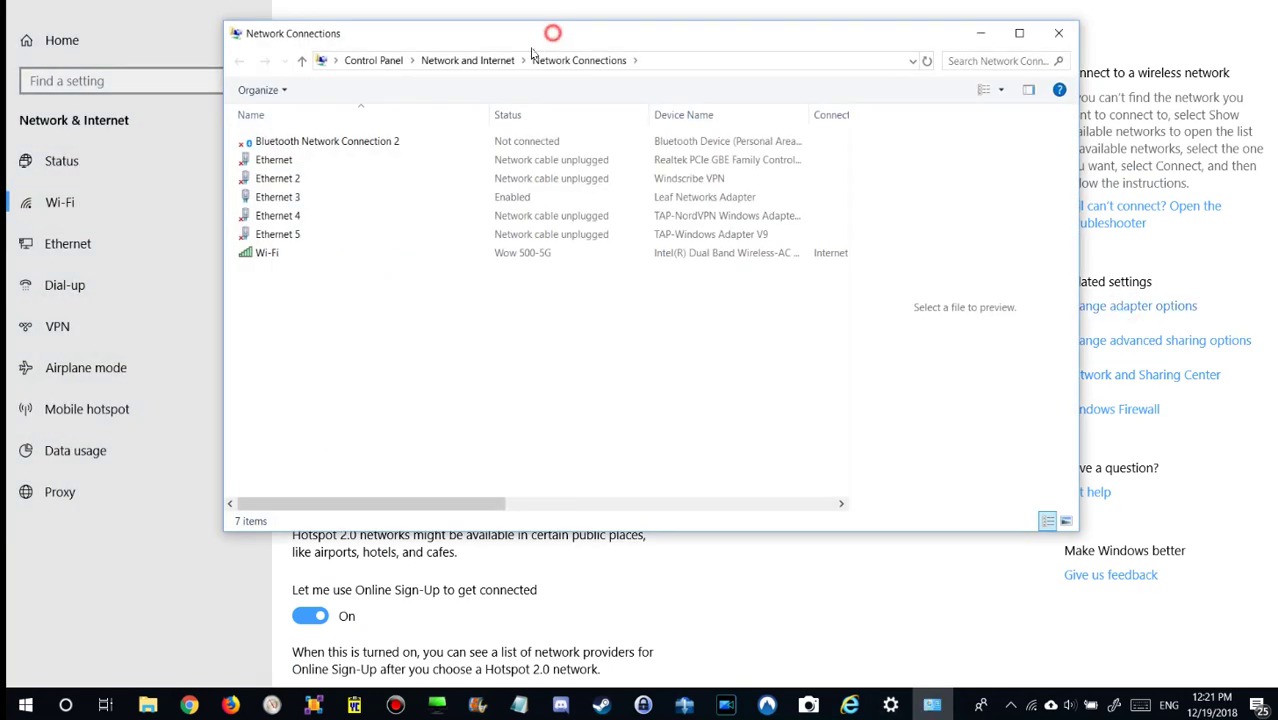
{"action": "left_click_drag", "start_coordinate": [551, 31], "coordinate": [517, 58]}
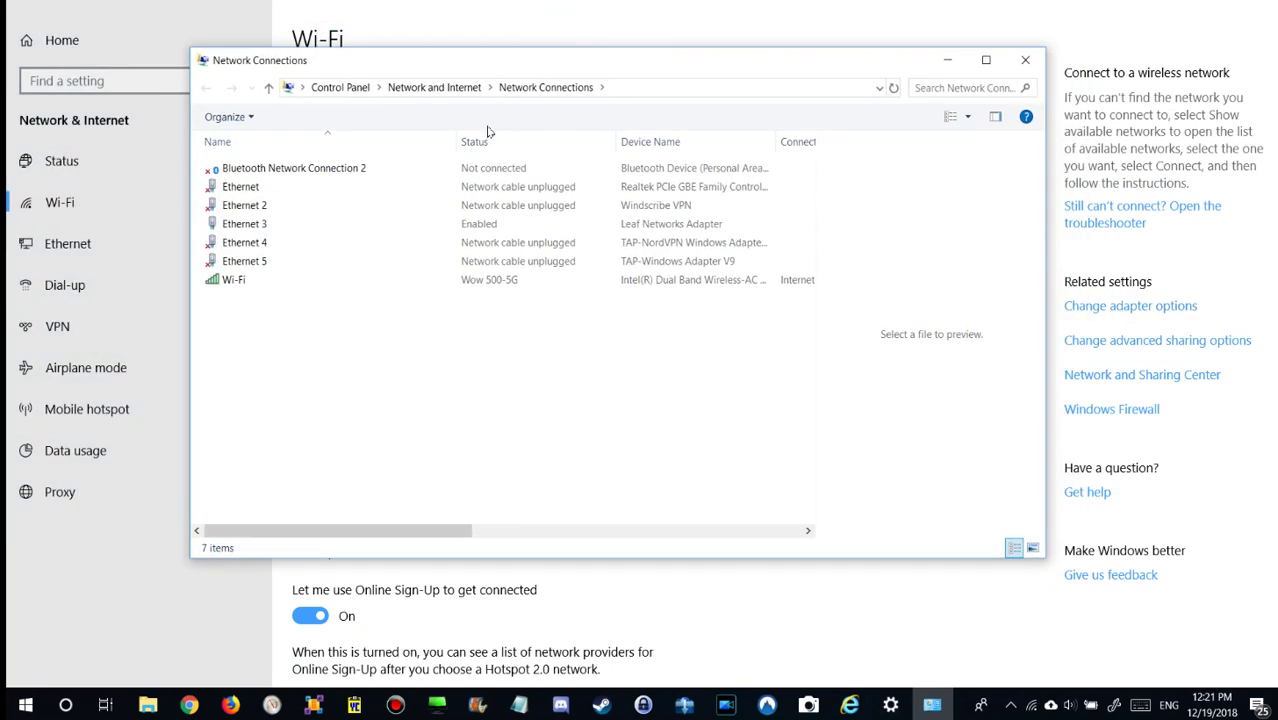
Step: Open the properties of the Wi-Fi connection and move the dialog clear of the adapter list
{"action": "right_click", "coordinate": [308, 286]}
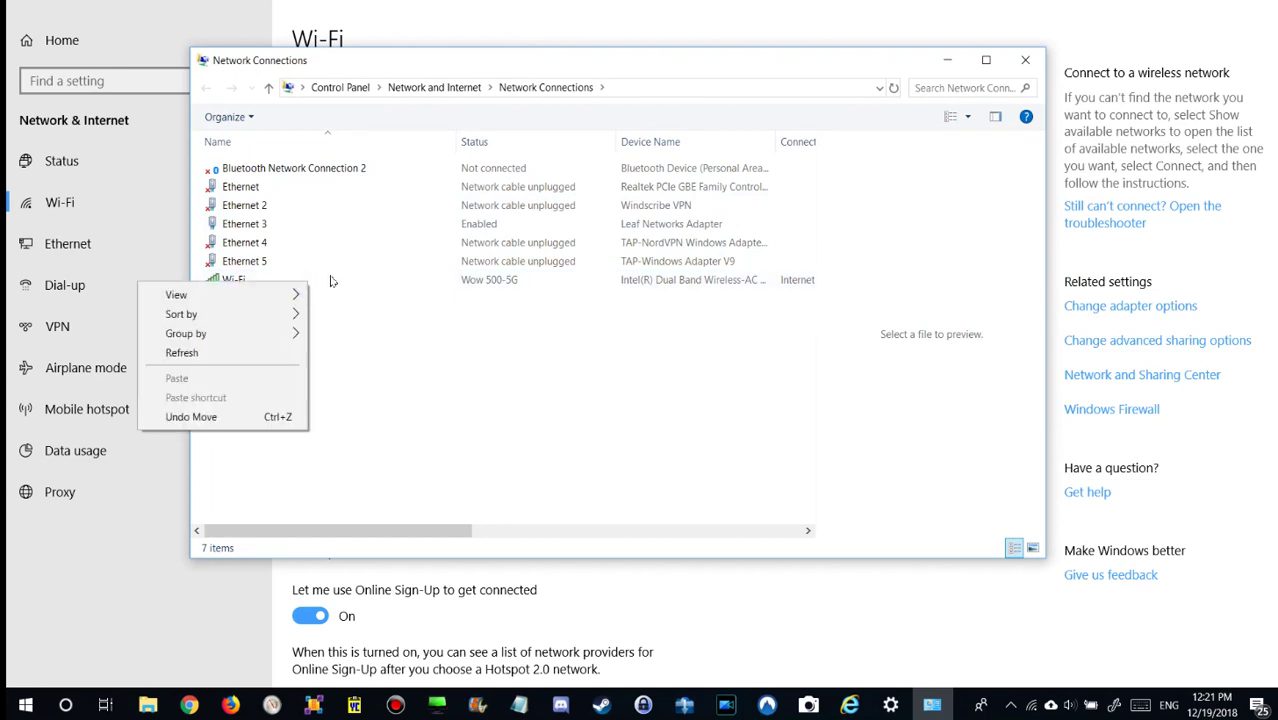
{"action": "left_click", "coordinate": [365, 288]}
{"action": "left_click", "coordinate": [370, 287]}
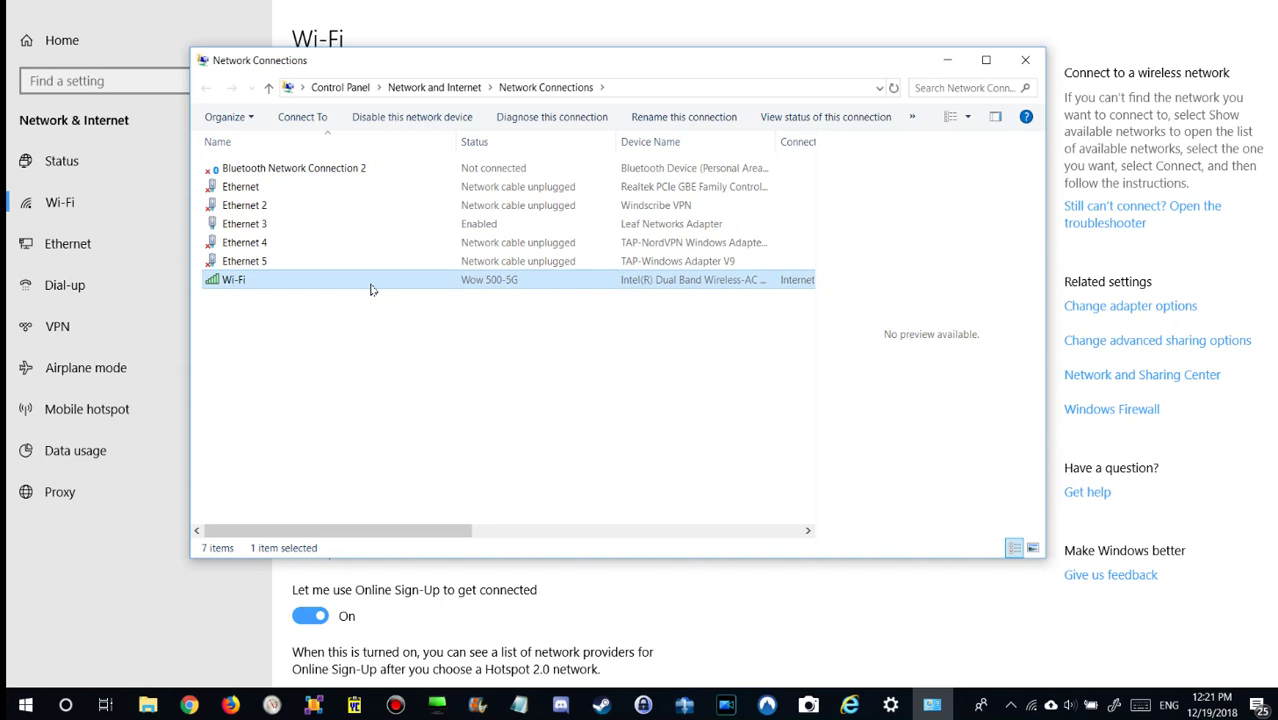
{"action": "right_click", "coordinate": [370, 288]}
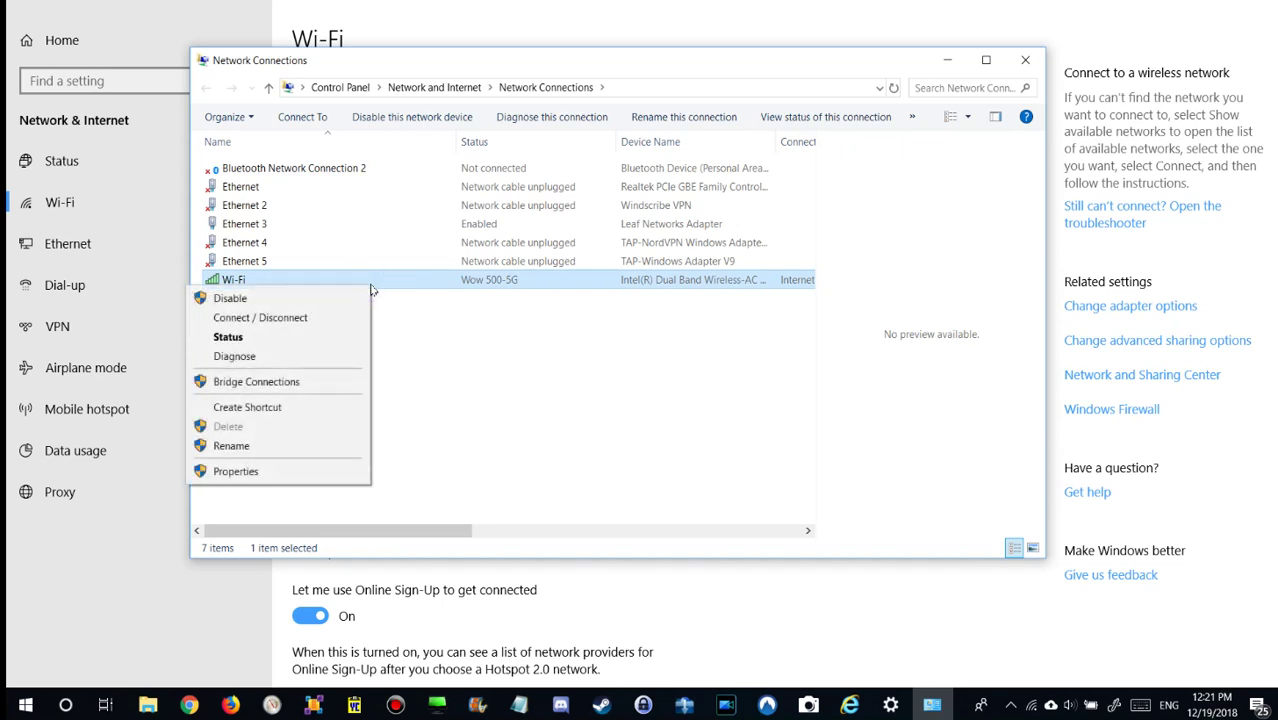
{"action": "left_click", "coordinate": [250, 473]}
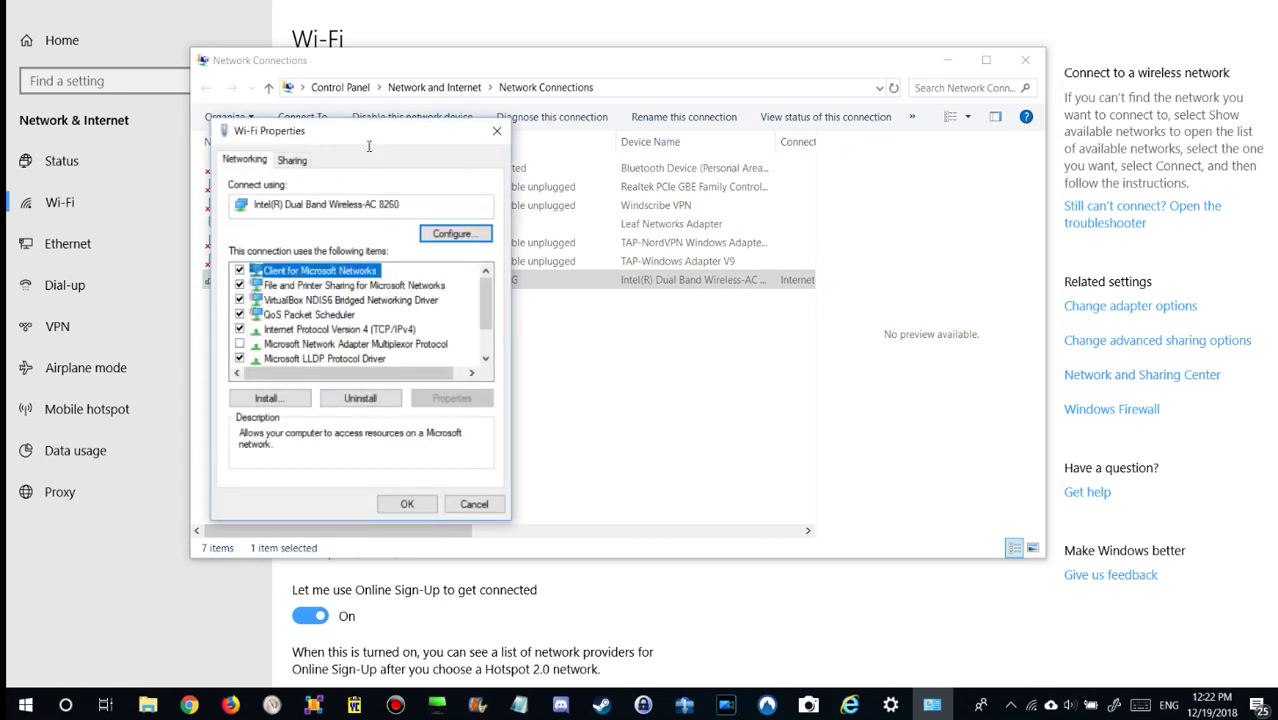
{"action": "left_click_drag", "start_coordinate": [365, 133], "coordinate": [592, 115]}
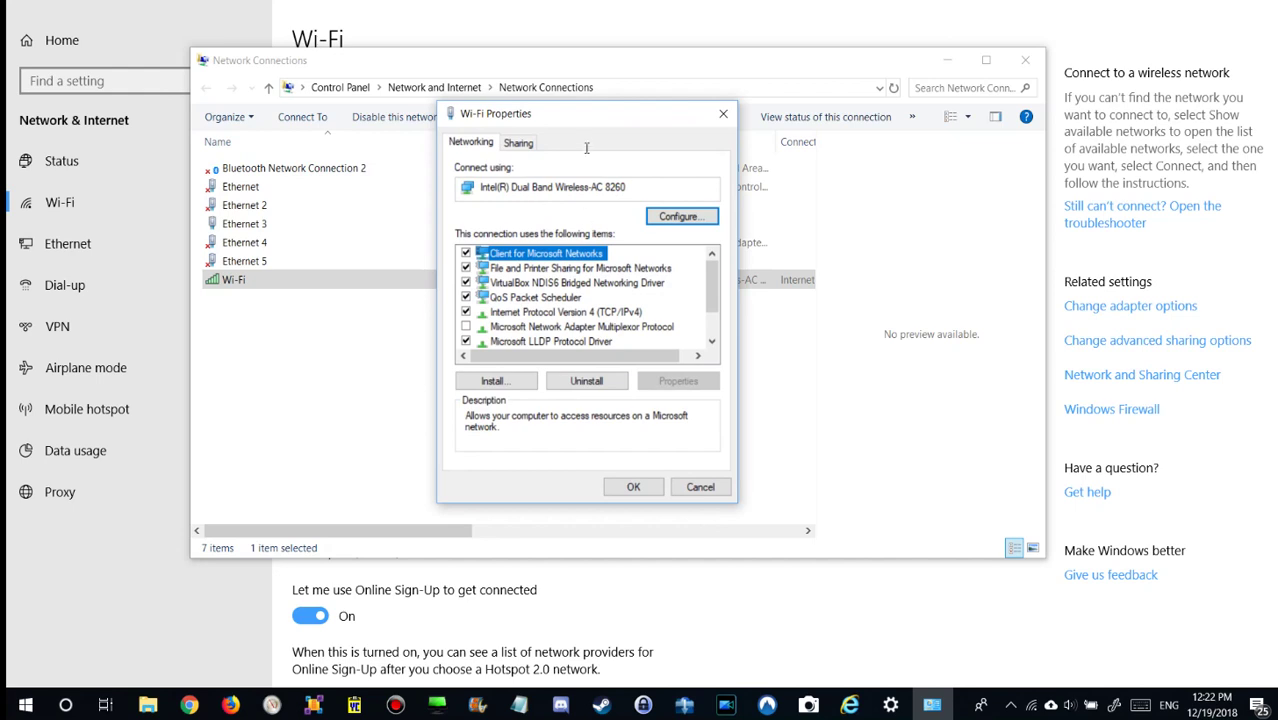
{"action": "left_click_drag", "start_coordinate": [580, 108], "coordinate": [588, 106]}
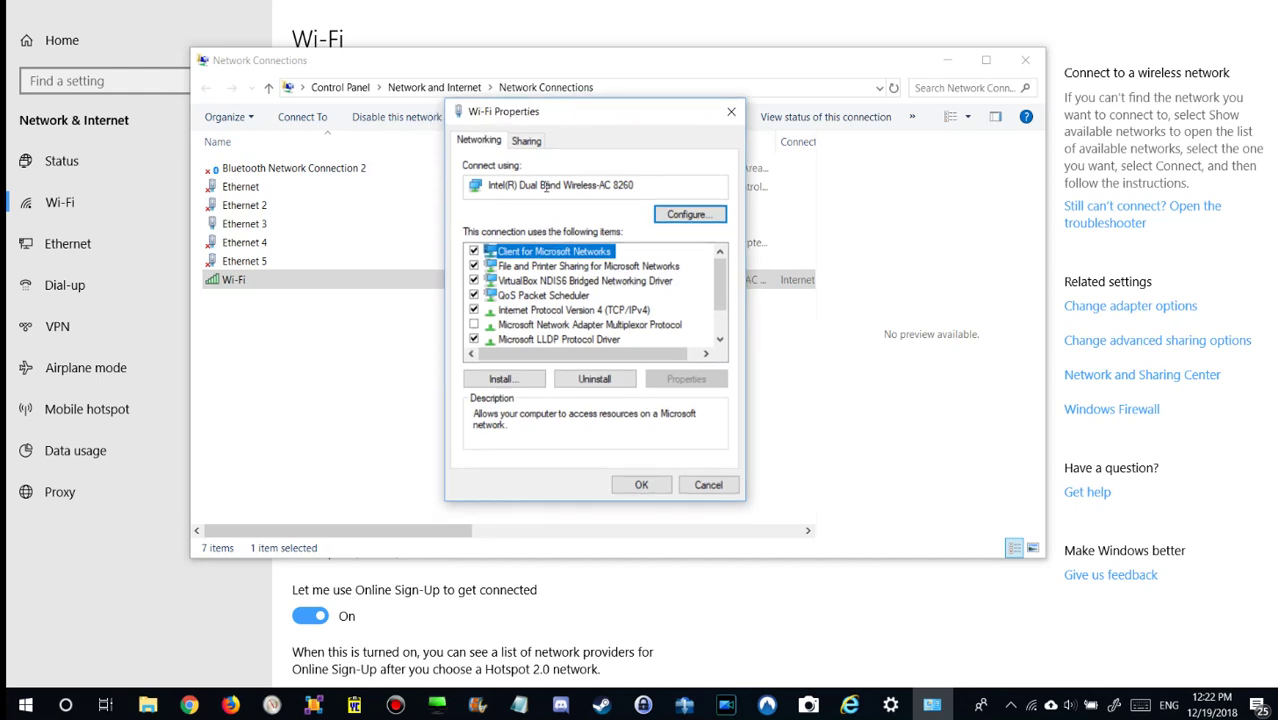
Step: Identify the wireless adapter's model name in the Wi-Fi properties
{"action": "mouse_move", "coordinate": [545, 187]}
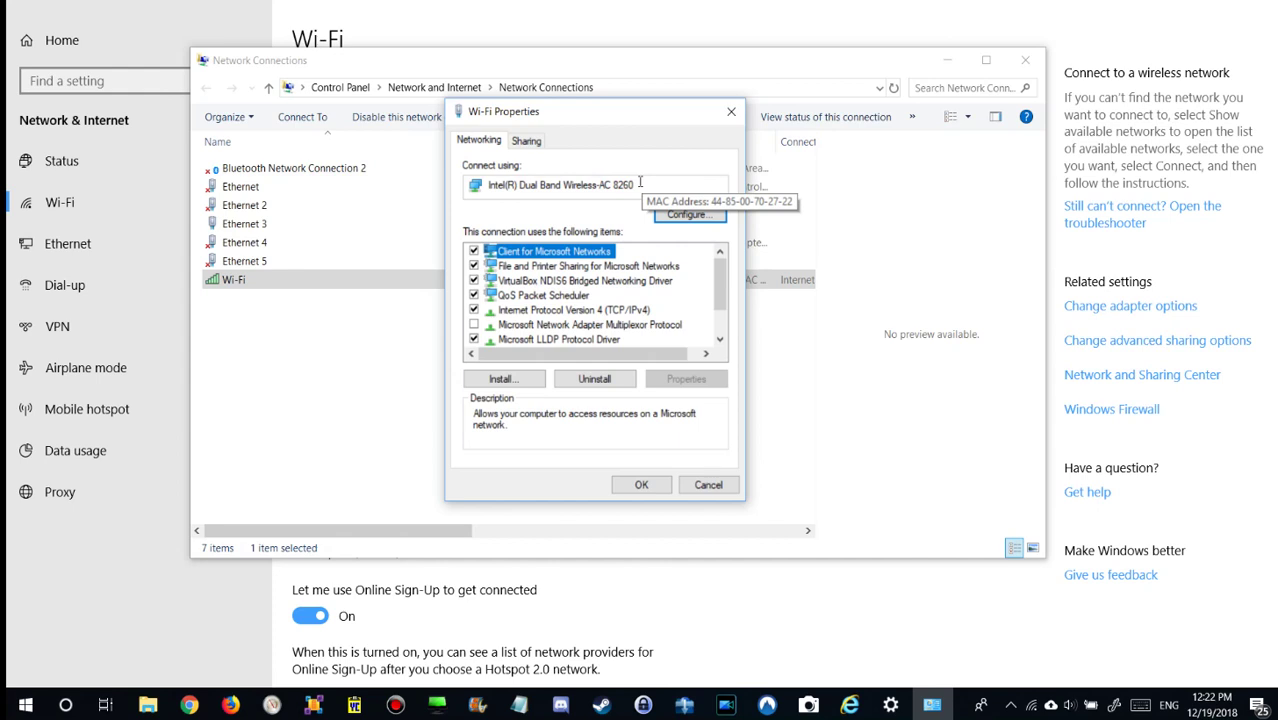
{"action": "left_click_drag", "start_coordinate": [641, 185], "coordinate": [433, 192]}
{"action": "right_click", "coordinate": [499, 190]}
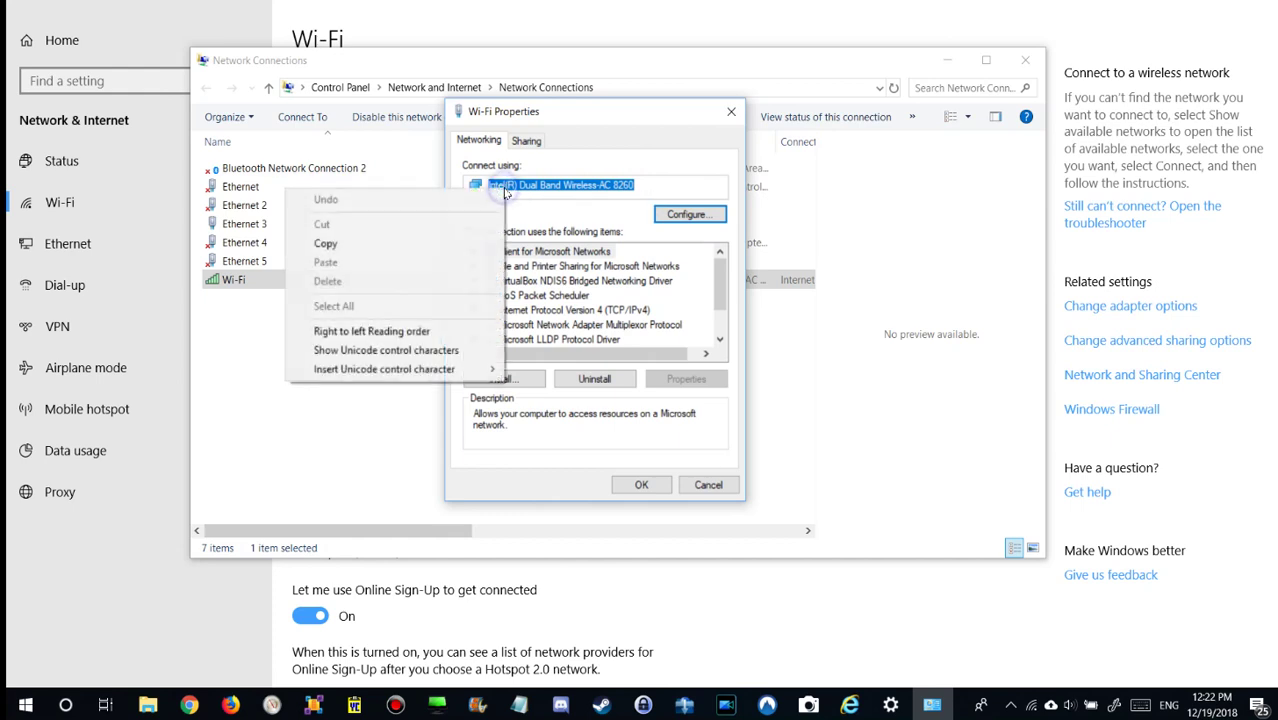
{"action": "left_click", "coordinate": [630, 185]}
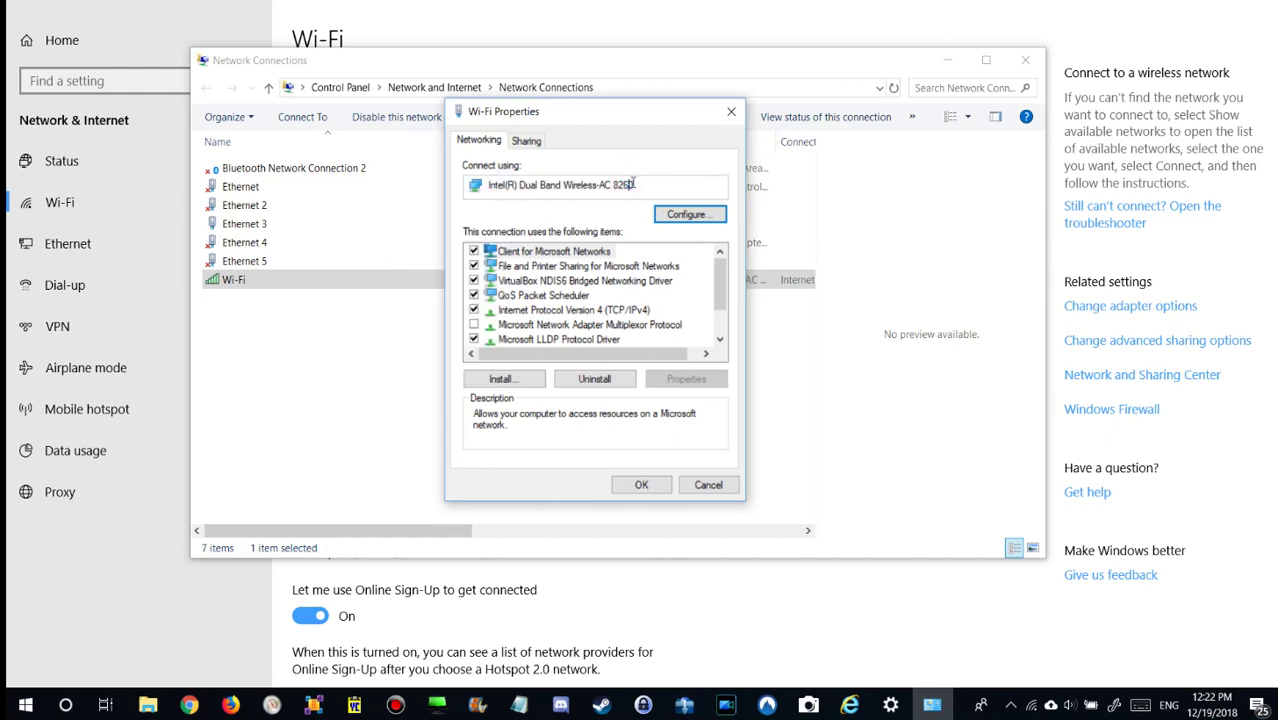
Step: Open the wireless adapter's configuration and display its advanced properties
{"action": "left_click", "coordinate": [688, 218]}
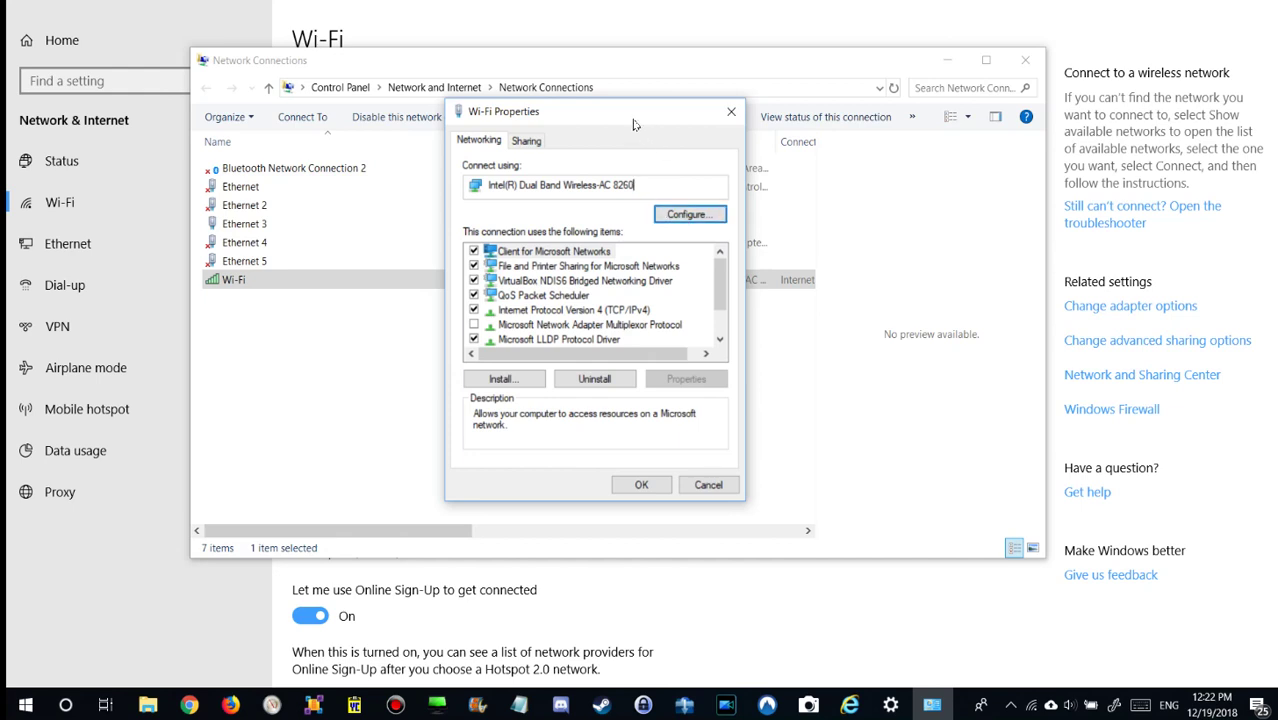
{"action": "left_click", "coordinate": [695, 216]}
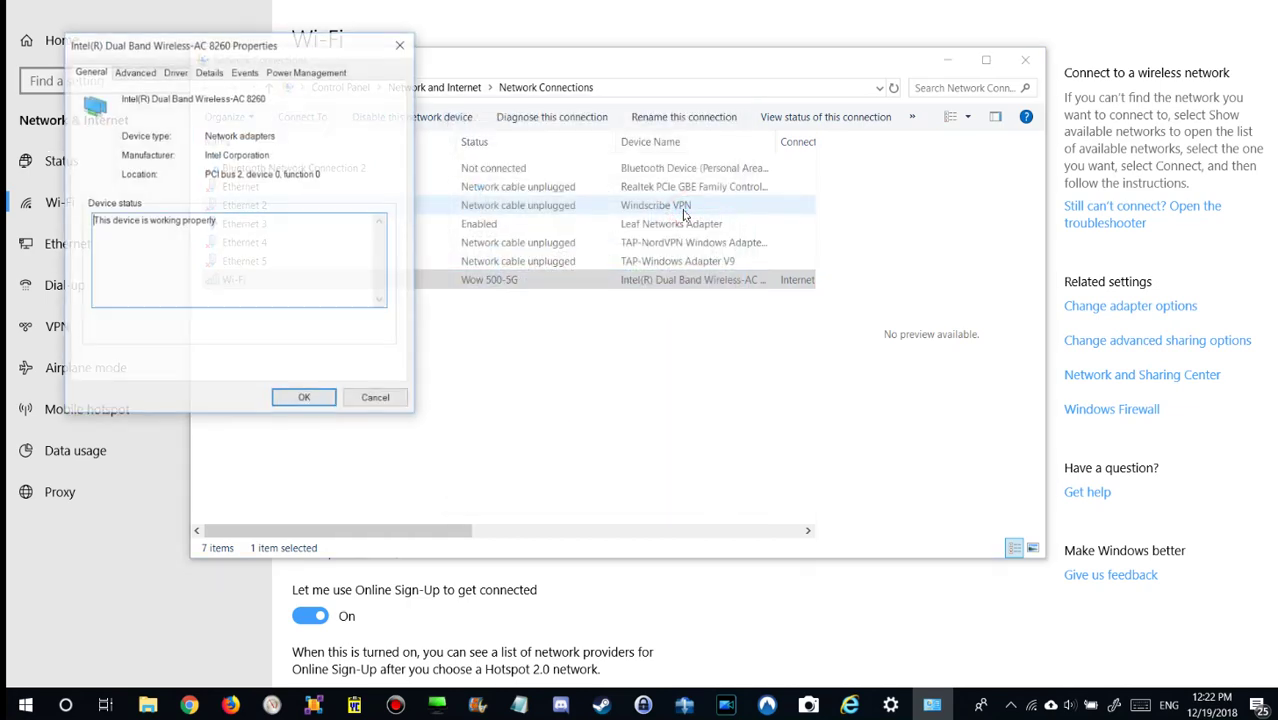
{"action": "left_click_drag", "start_coordinate": [205, 46], "coordinate": [672, 88]}
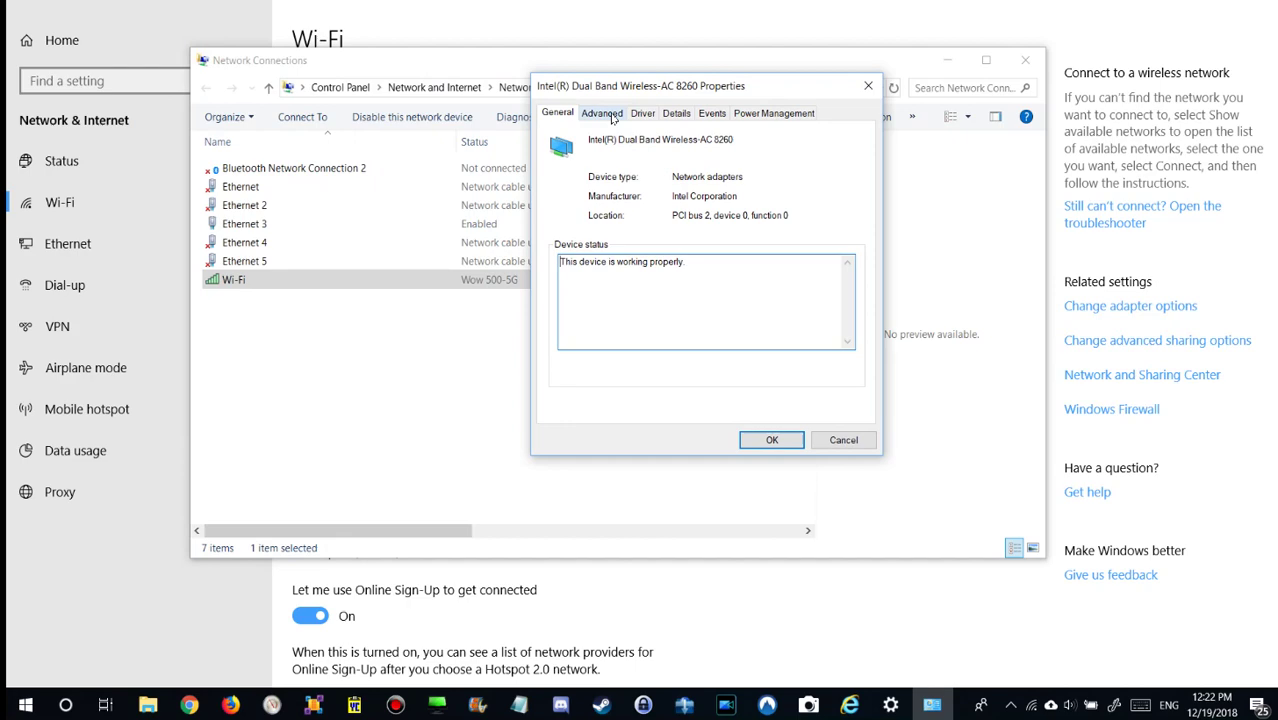
{"action": "left_click", "coordinate": [603, 114]}
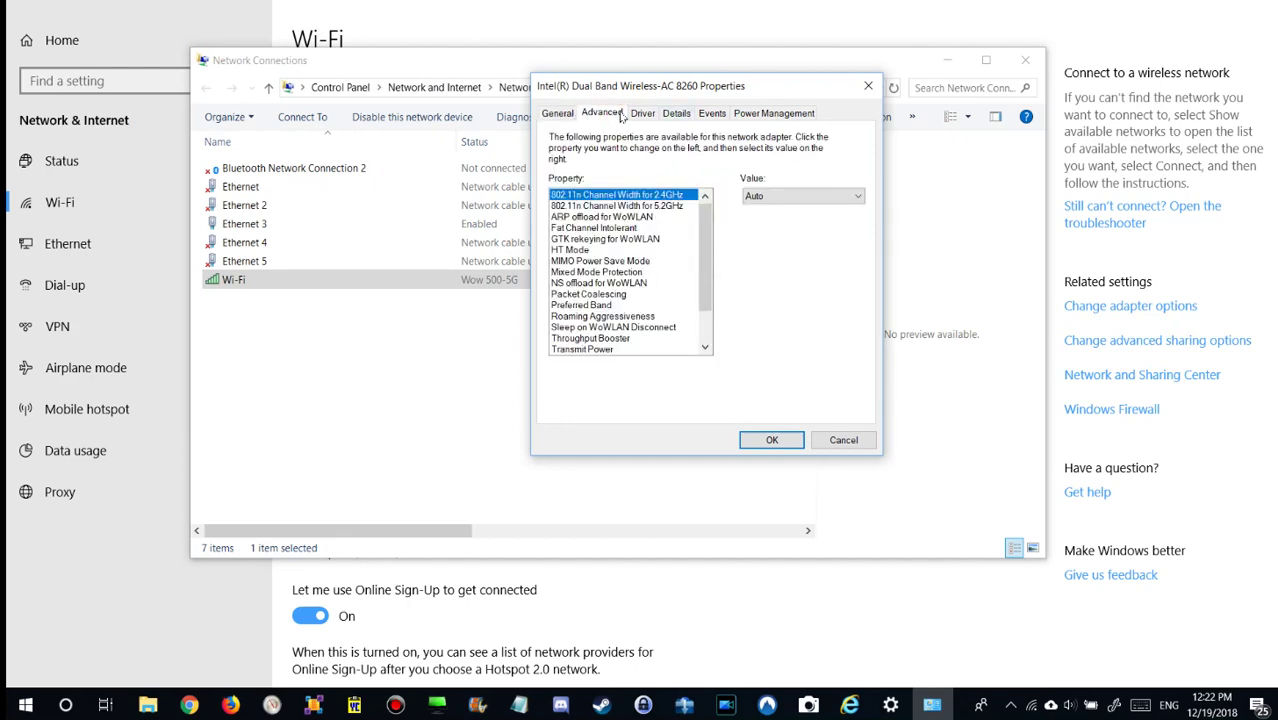
{"action": "left_click_drag", "start_coordinate": [630, 88], "coordinate": [596, 110]}
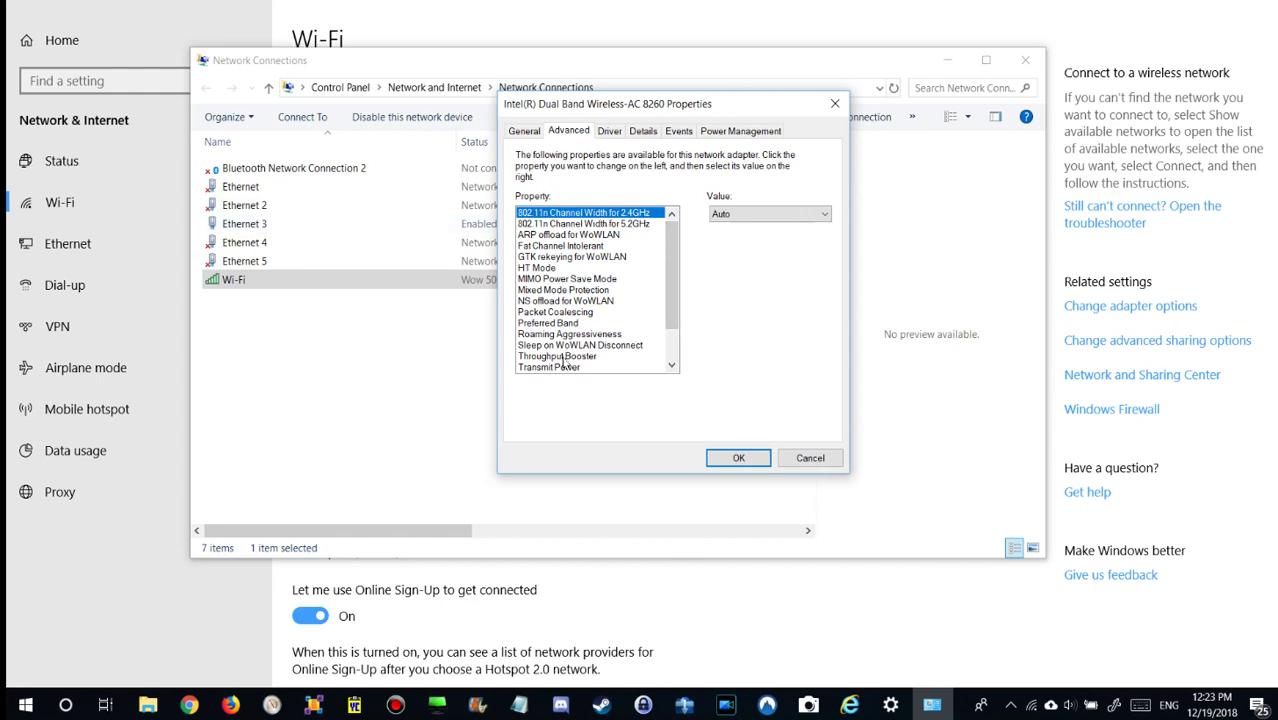
Step: Set 802.11n Channel Width for 2.4GHz to Auto and check the available values for 5.2GHz
{"action": "left_click", "coordinate": [766, 214]}
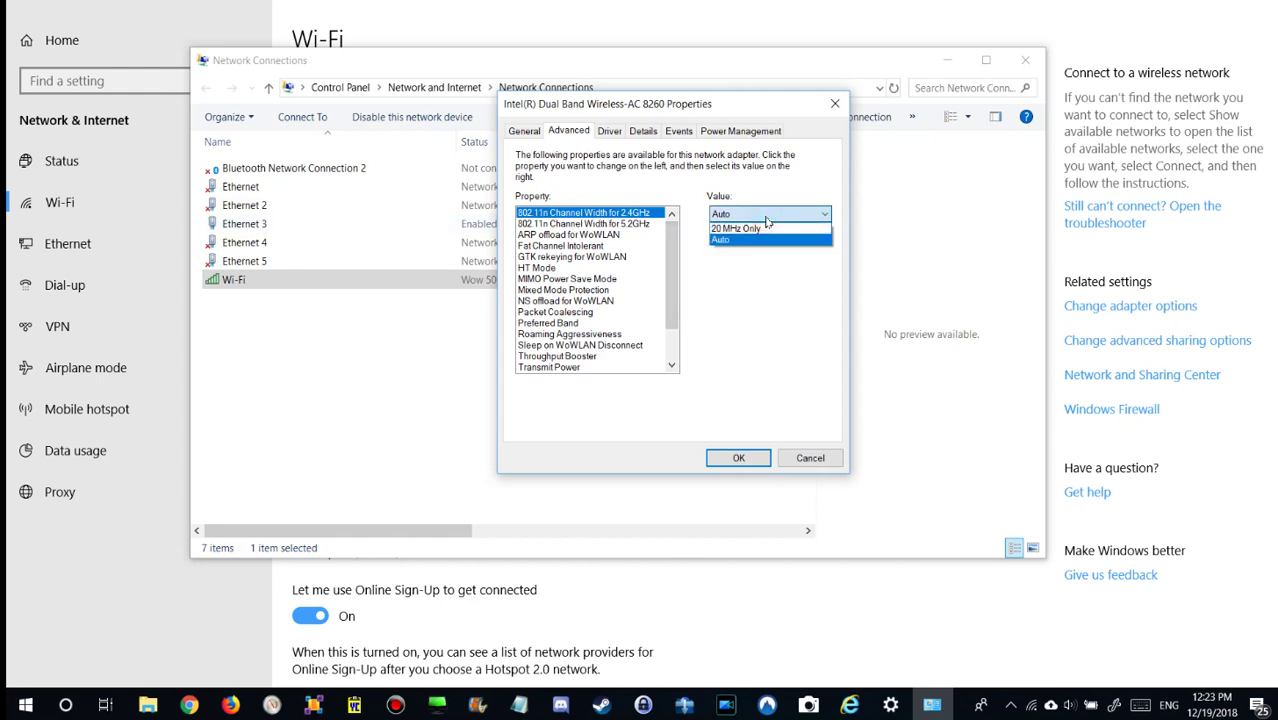
{"action": "left_click", "coordinate": [729, 244]}
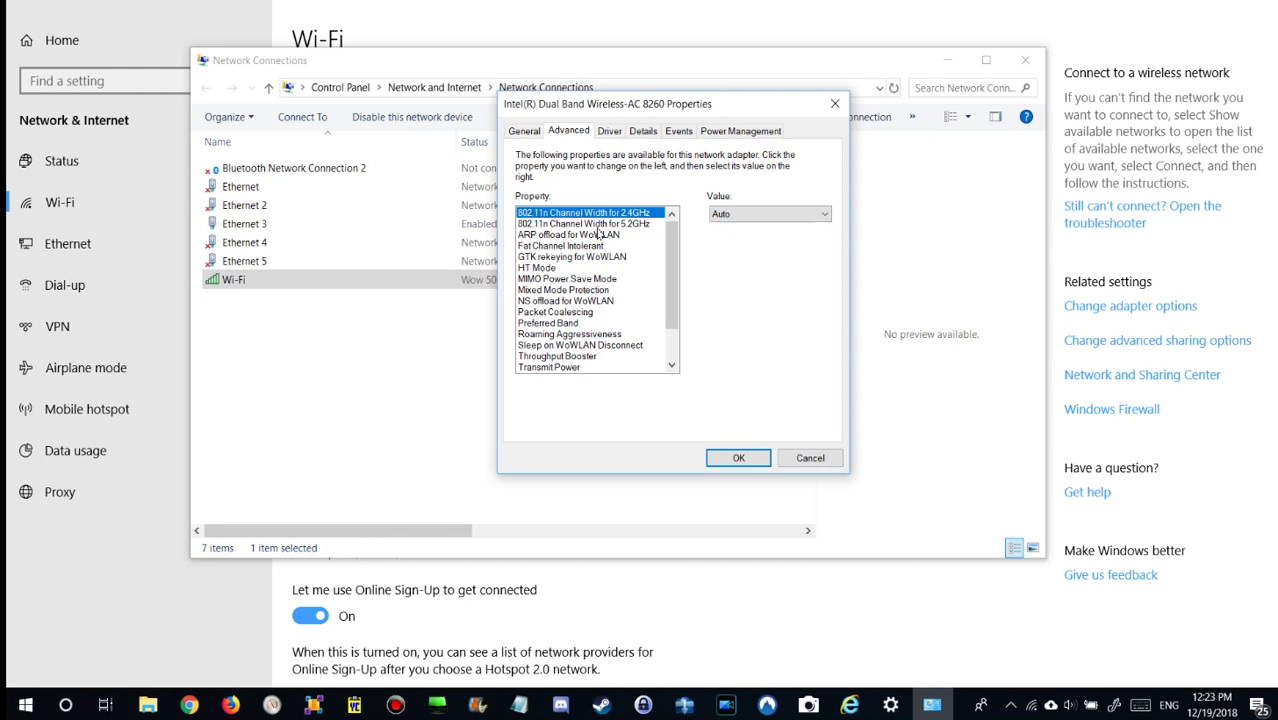
{"action": "left_click", "coordinate": [597, 224]}
{"action": "left_click", "coordinate": [716, 218]}
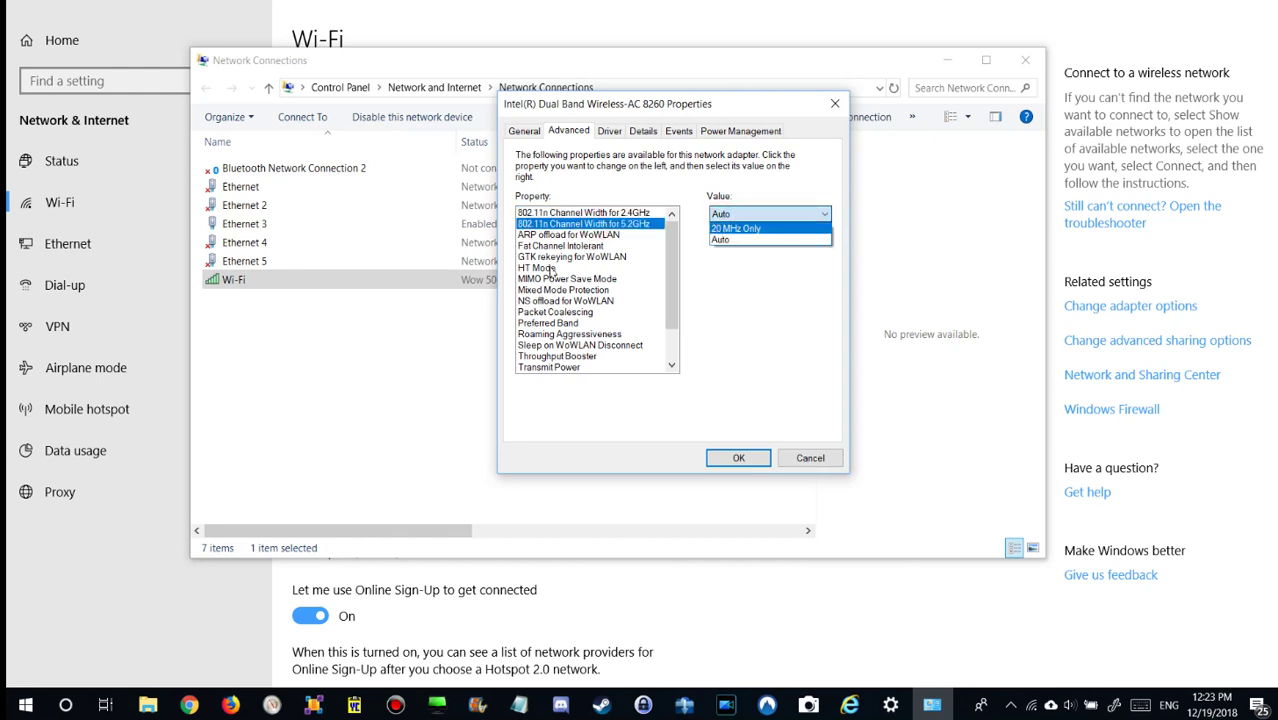
{"action": "left_click", "coordinate": [549, 271]}
Step: Check the adapter's HT Mode value and set Throughput Booster to Disabled
{"action": "left_click", "coordinate": [545, 268]}
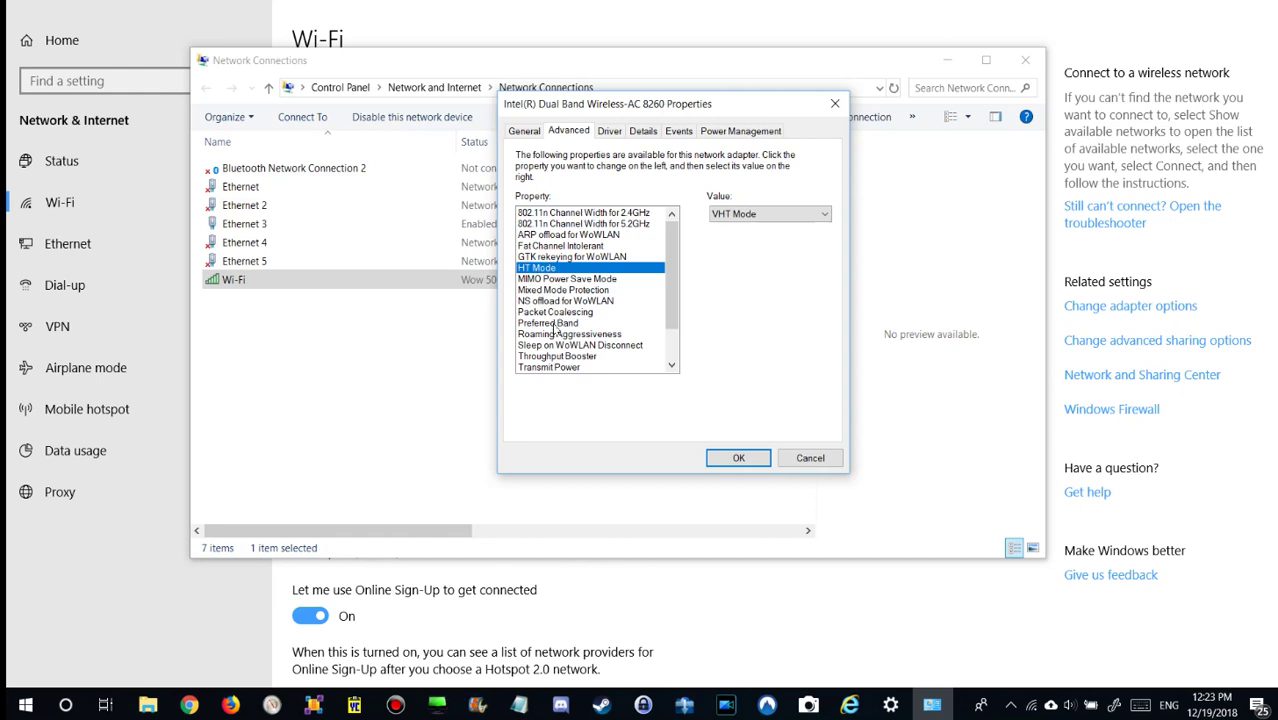
{"action": "scroll", "coordinate": [555, 325], "scroll_direction": "down", "scroll_amount": 2}
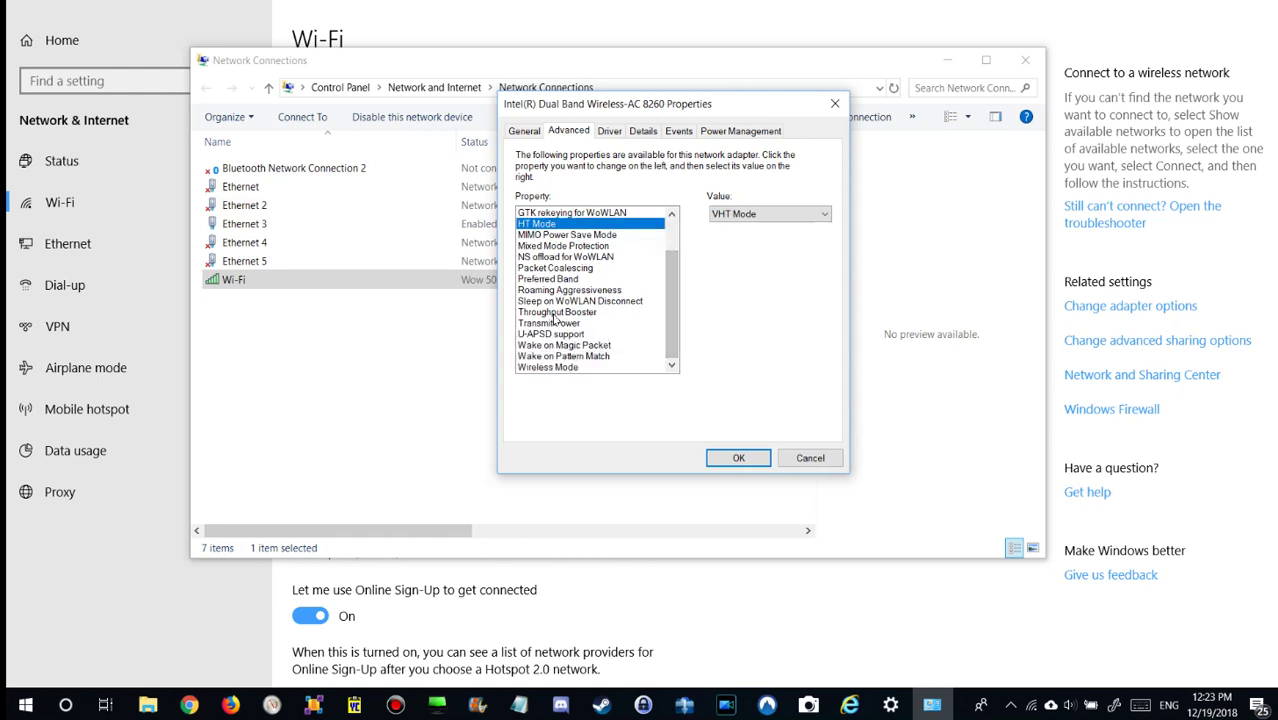
{"action": "left_click", "coordinate": [555, 313]}
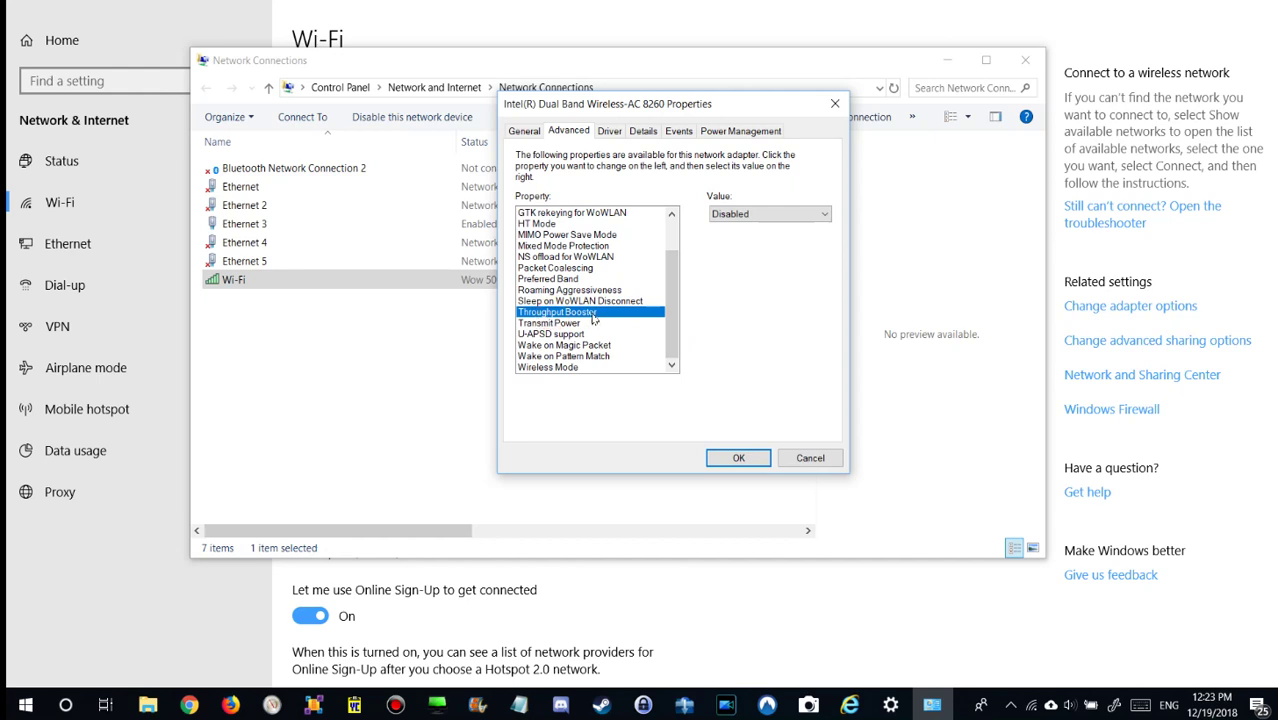
{"action": "left_click", "coordinate": [753, 215]}
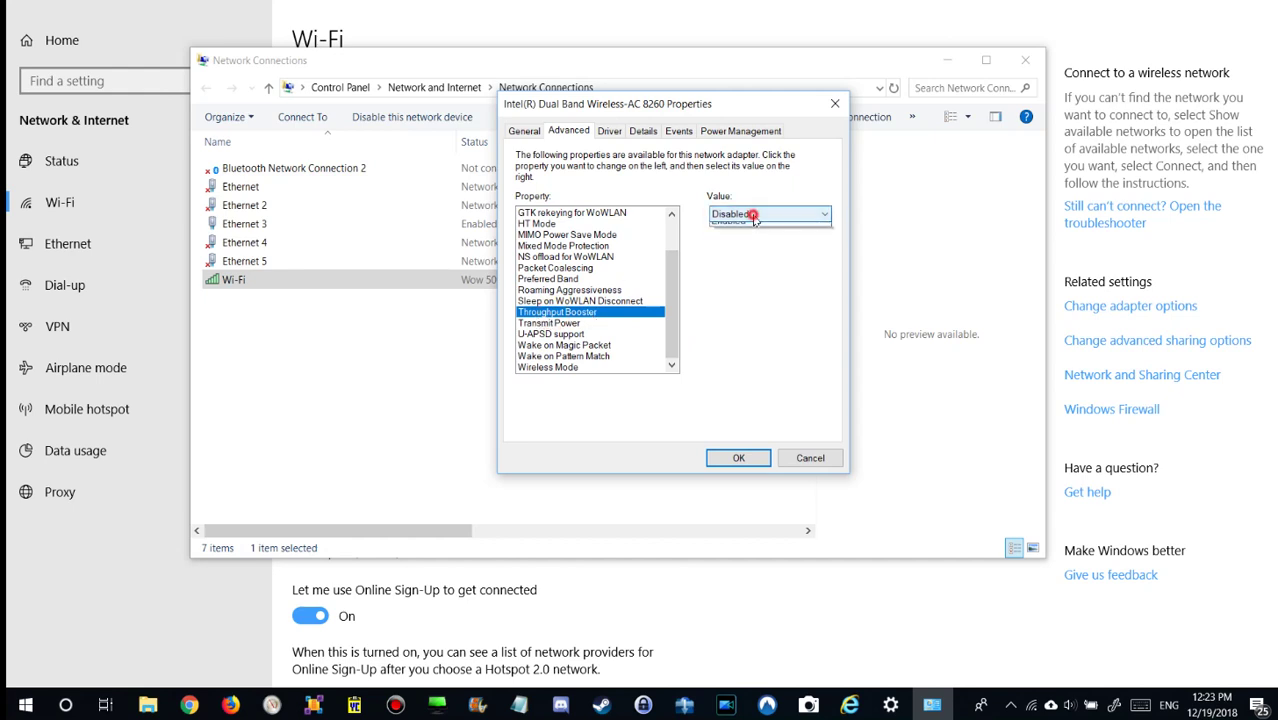
{"action": "left_click", "coordinate": [745, 222]}
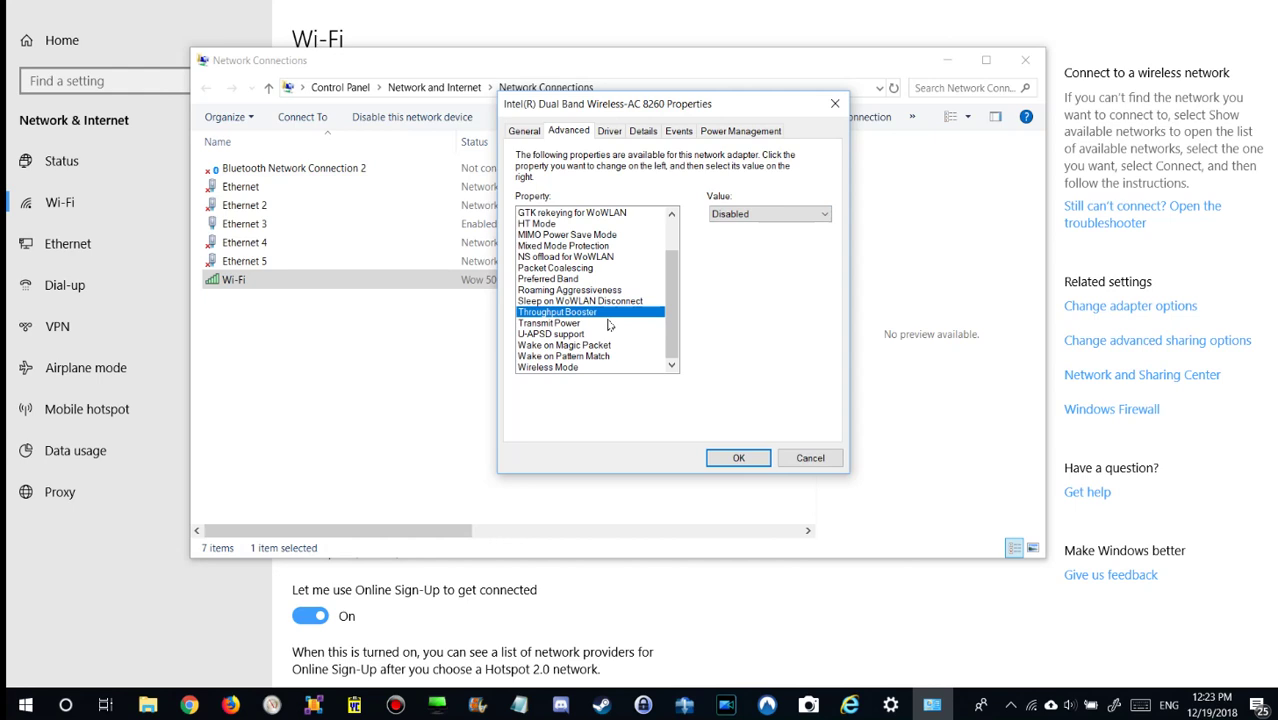
Step: Set the adapter's Transmit Power to 5. Highest
{"action": "left_click", "coordinate": [560, 323]}
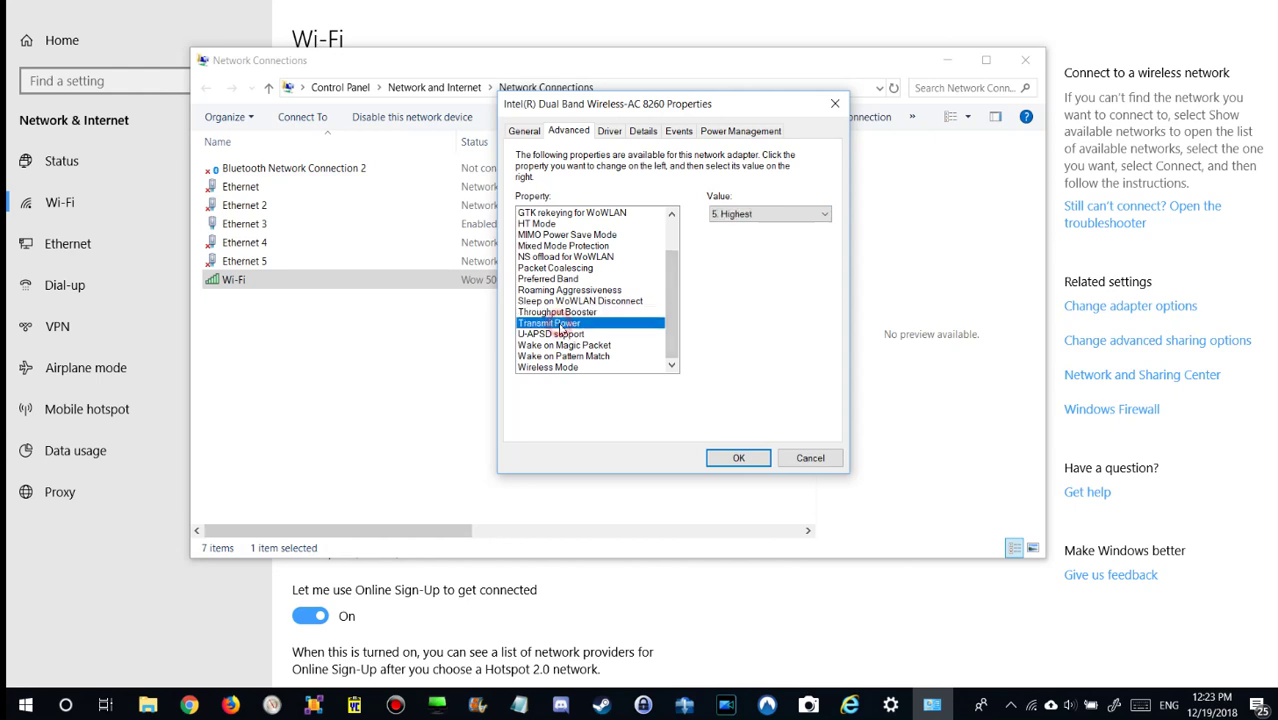
{"action": "left_click", "coordinate": [745, 216]}
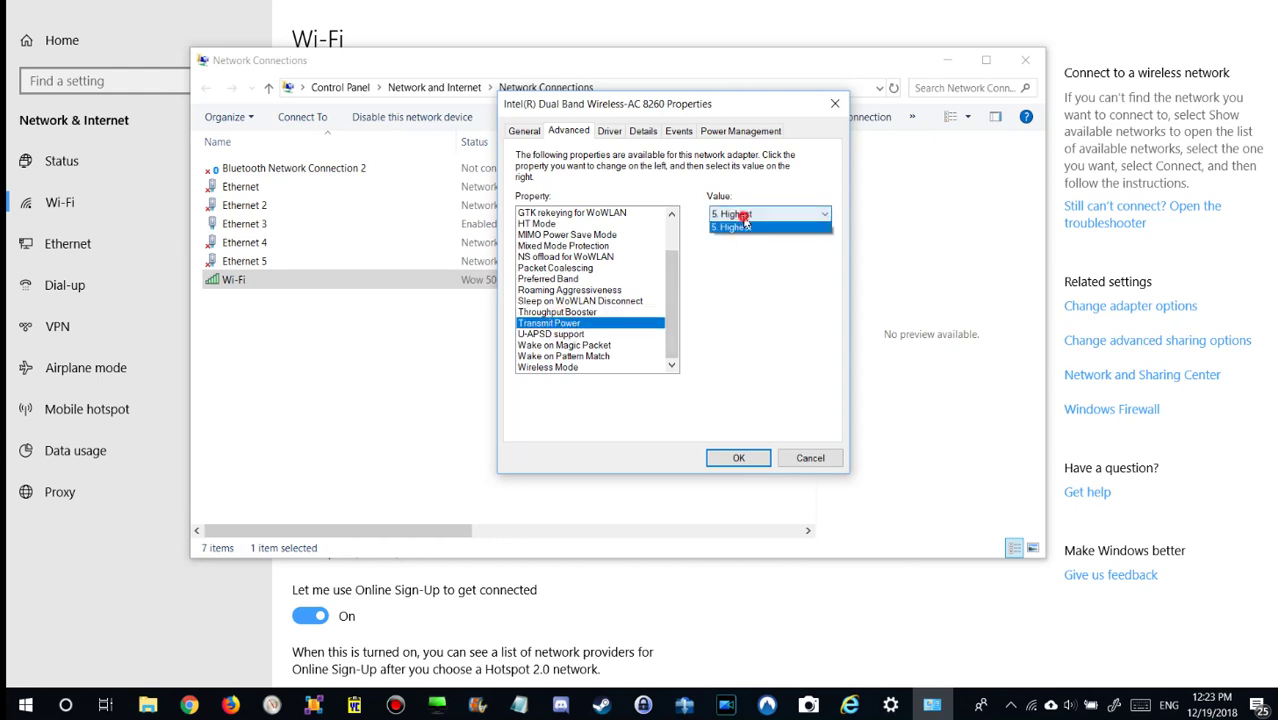
{"action": "left_click", "coordinate": [750, 273]}
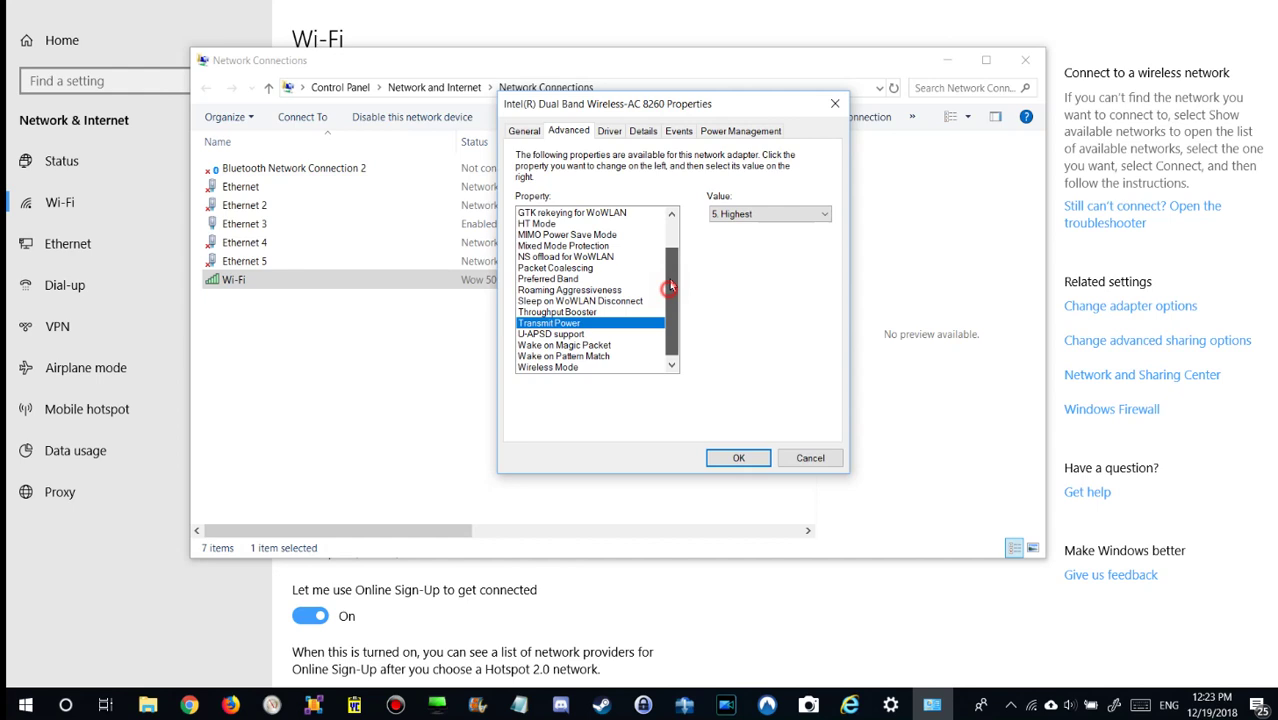
Step: Review the adapter's HT Mode, MIMO Power Save Mode and Mixed Mode Protection values
{"action": "left_click_drag", "start_coordinate": [668, 298], "coordinate": [660, 250]}
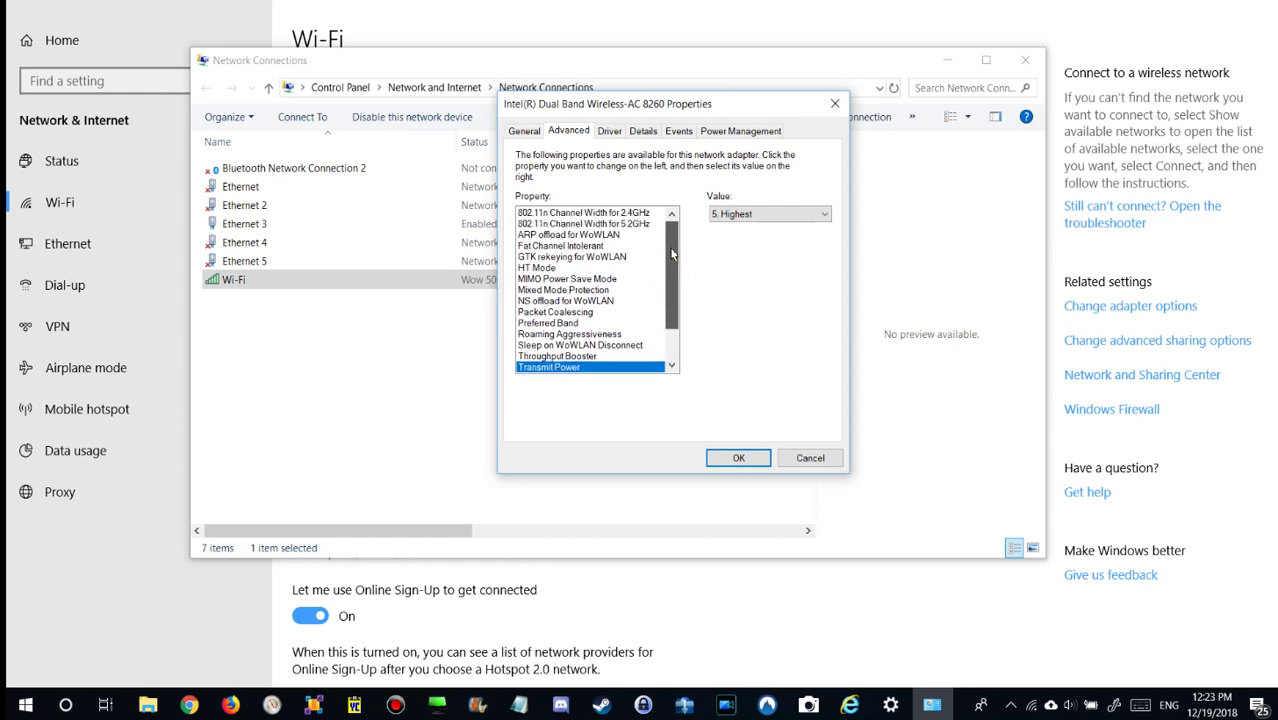
{"action": "left_click", "coordinate": [563, 268]}
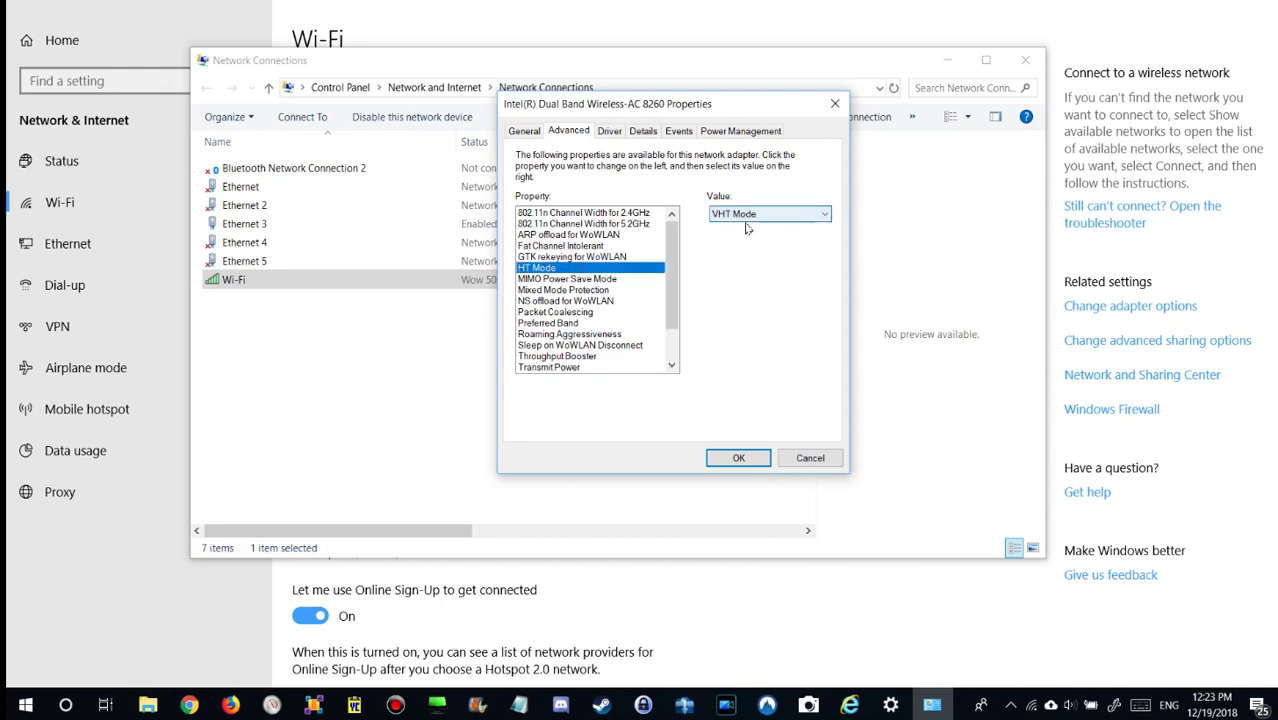
{"action": "left_click", "coordinate": [578, 282]}
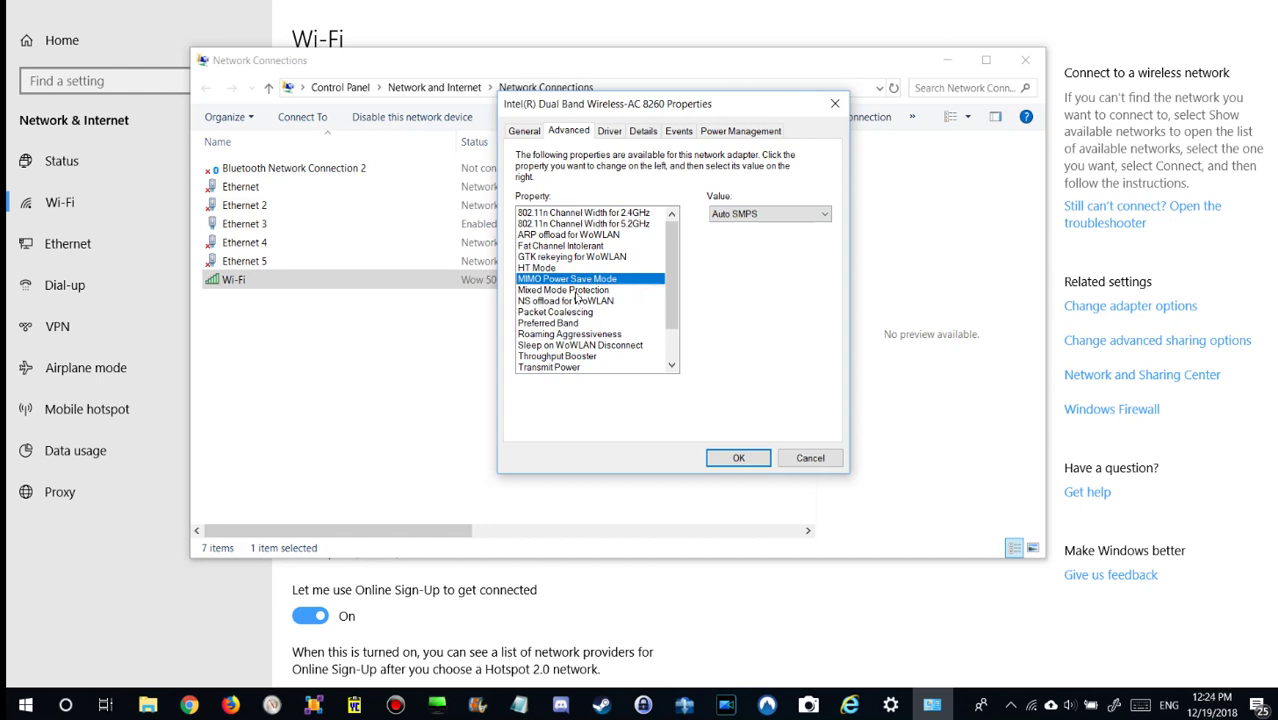
{"action": "left_click", "coordinate": [577, 290]}
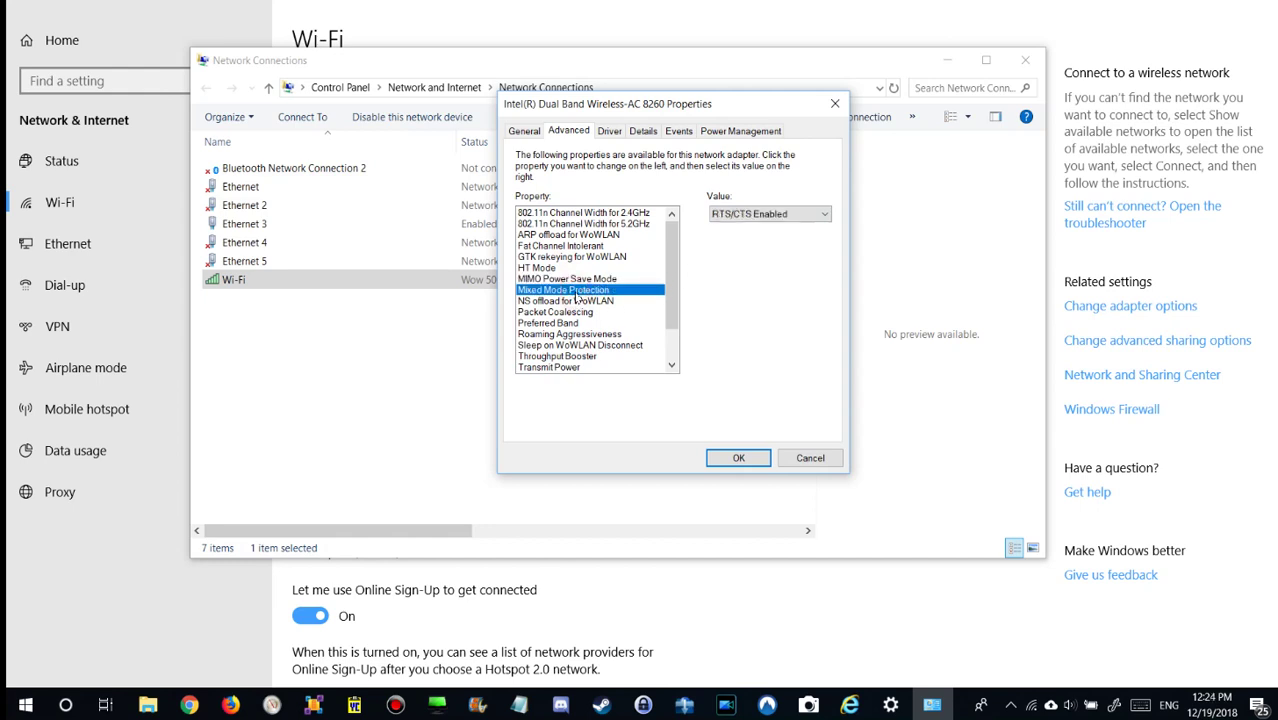
Step: Review the adapter's NS offload for WoWLAN, Packet Coalescing, Preferred Band, Roaming Aggressiveness and Throughput Booster values
{"action": "left_click", "coordinate": [577, 300]}
{"action": "left_click", "coordinate": [577, 312]}
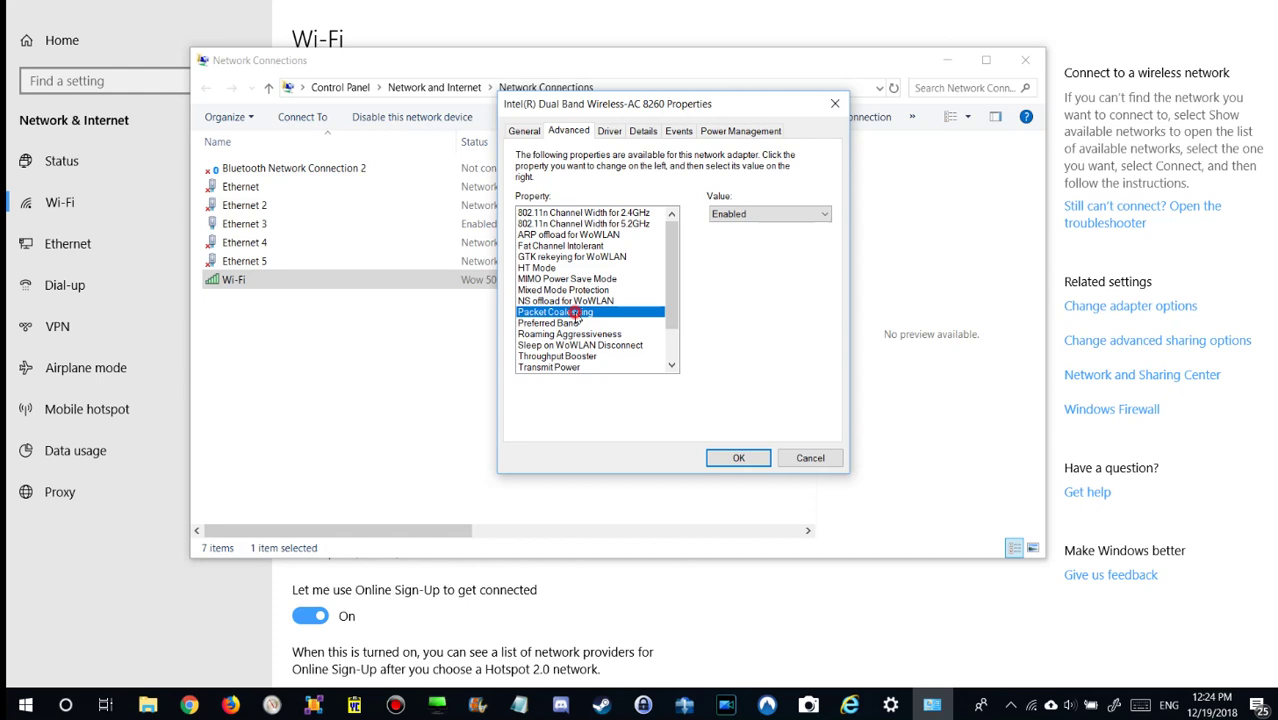
{"action": "left_click", "coordinate": [577, 323]}
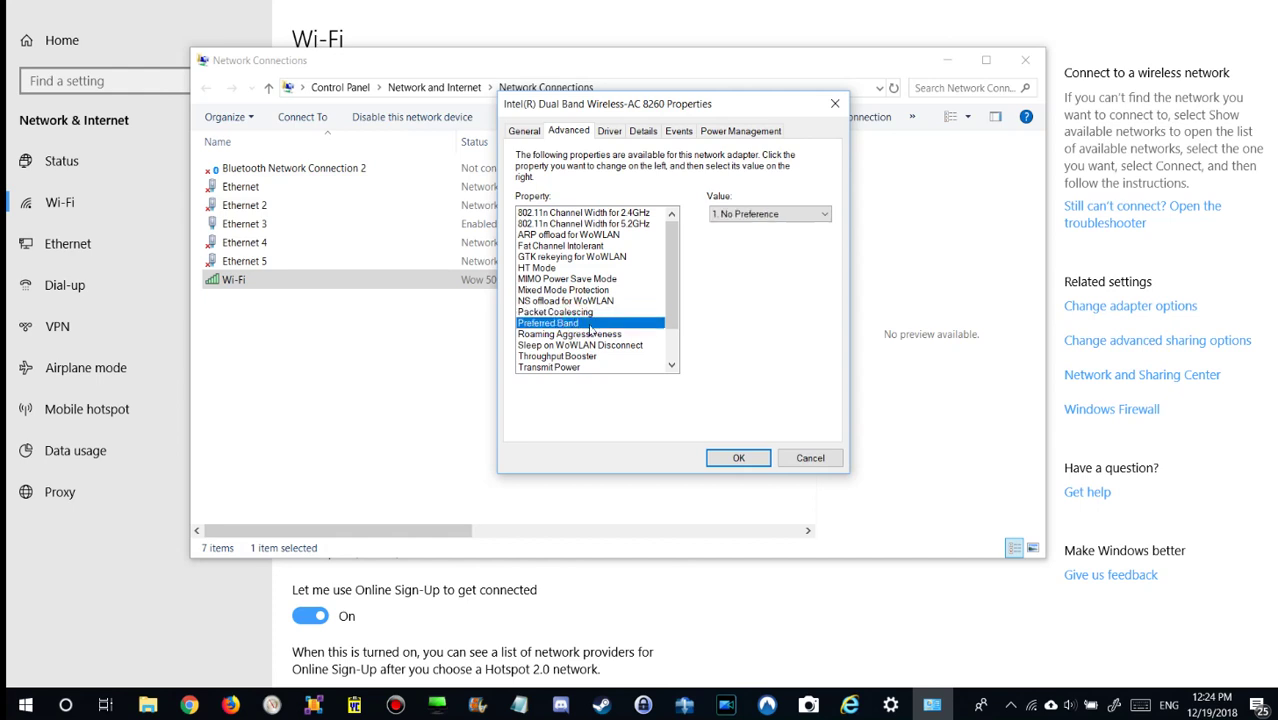
{"action": "left_click", "coordinate": [591, 334]}
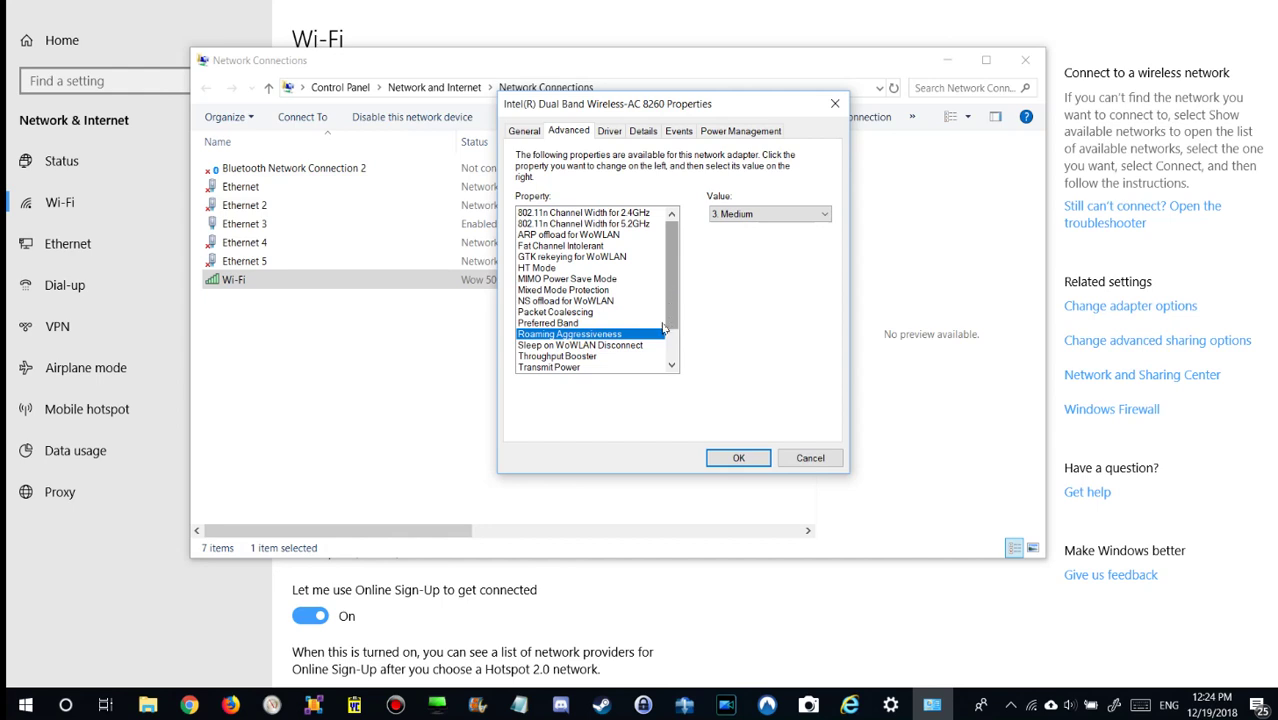
{"action": "left_click", "coordinate": [610, 356]}
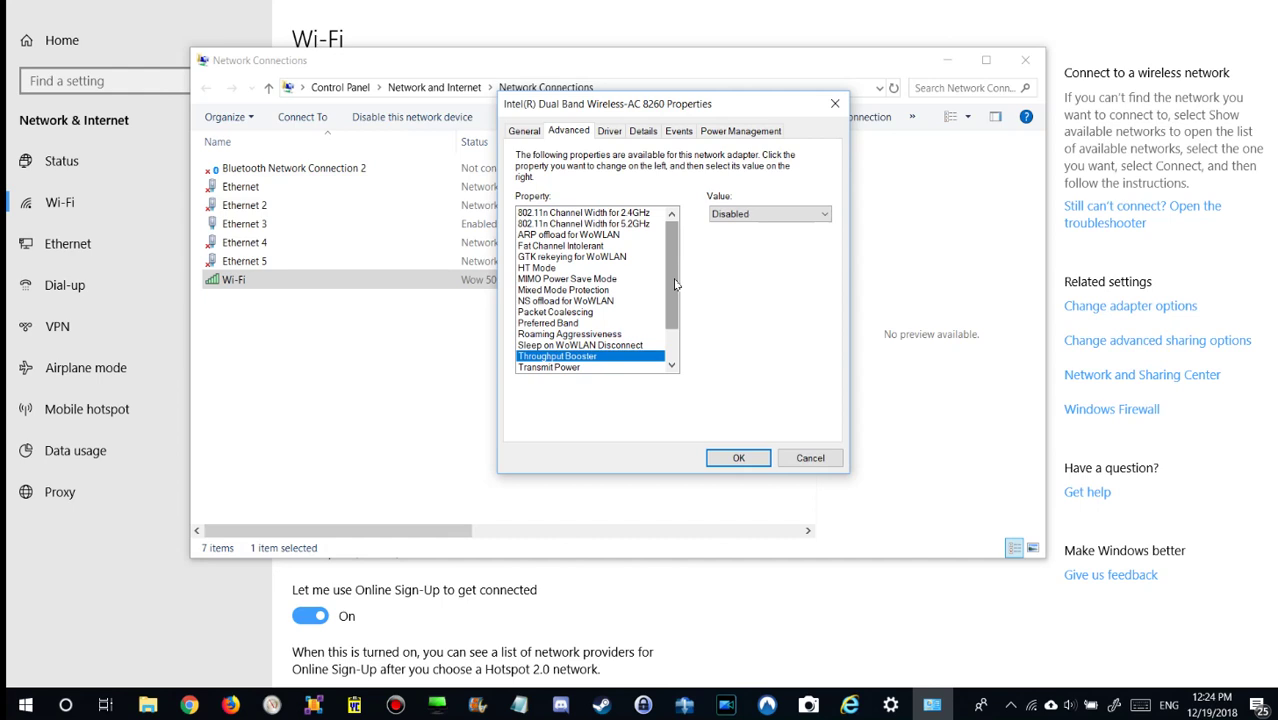
{"action": "scroll", "coordinate": [676, 322], "scroll_direction": "down", "scroll_amount": 2}
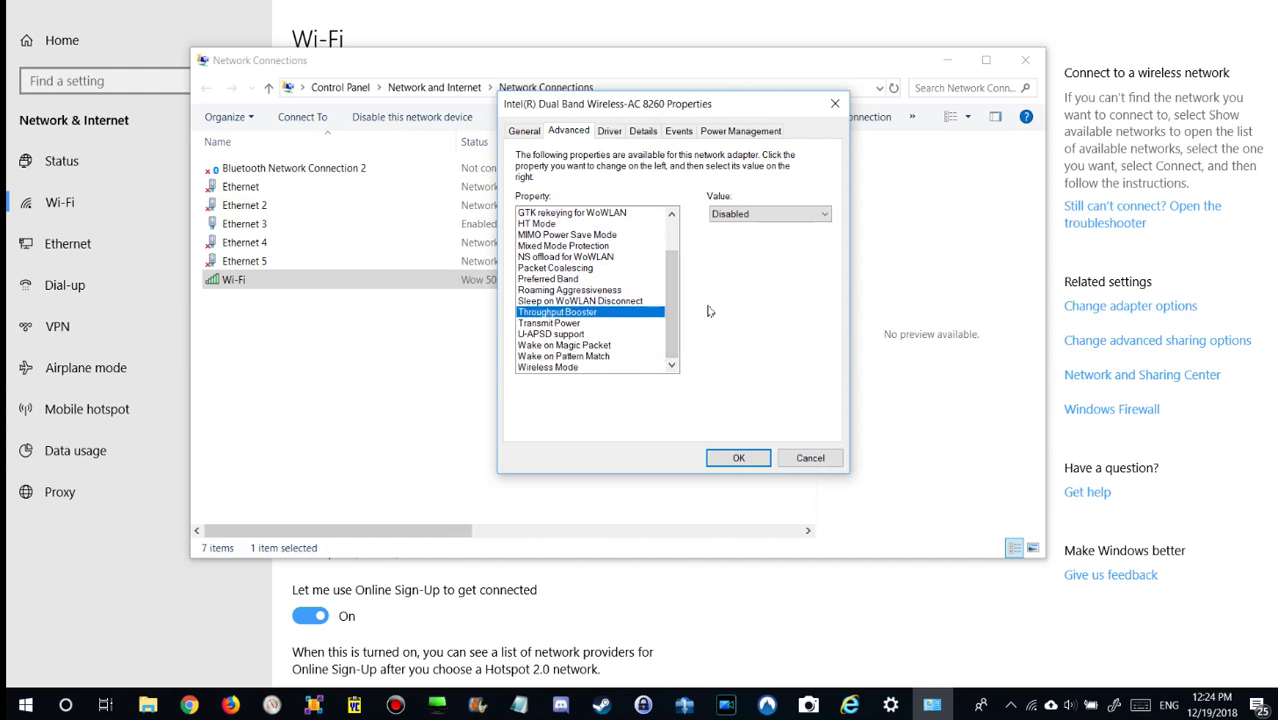
{"action": "scroll", "coordinate": [676, 253], "scroll_direction": "up", "scroll_amount": 2}
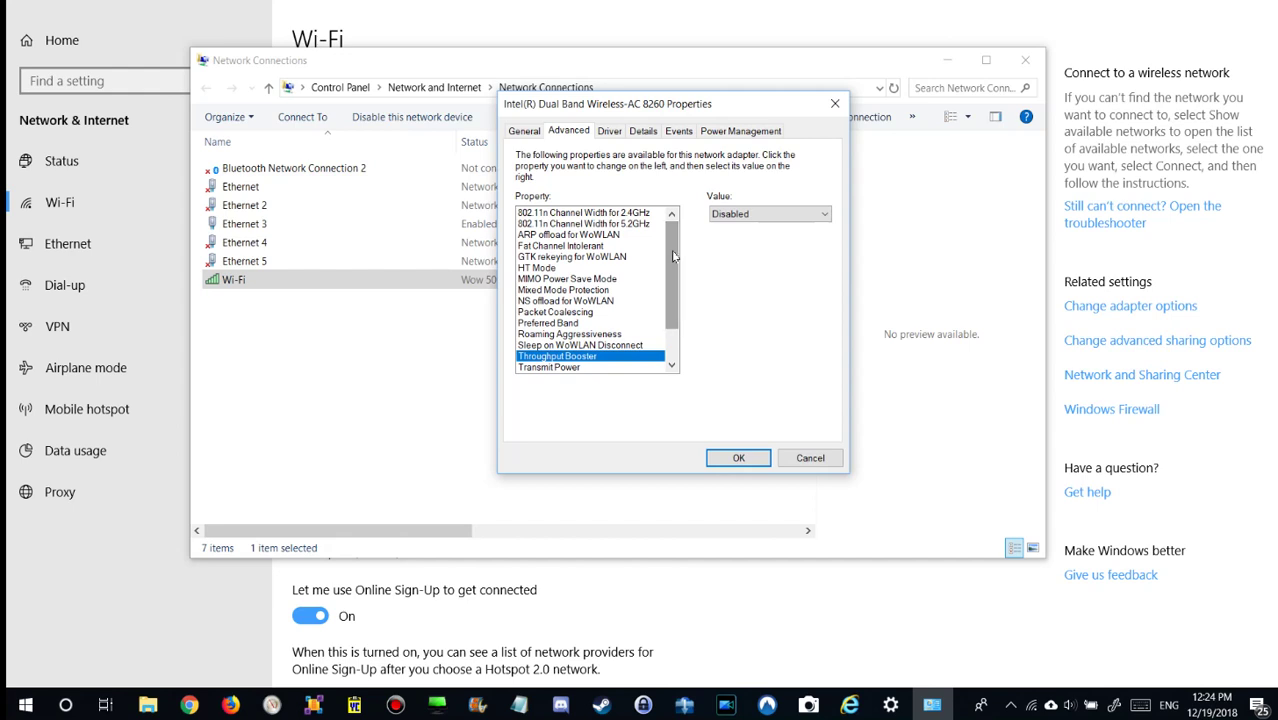